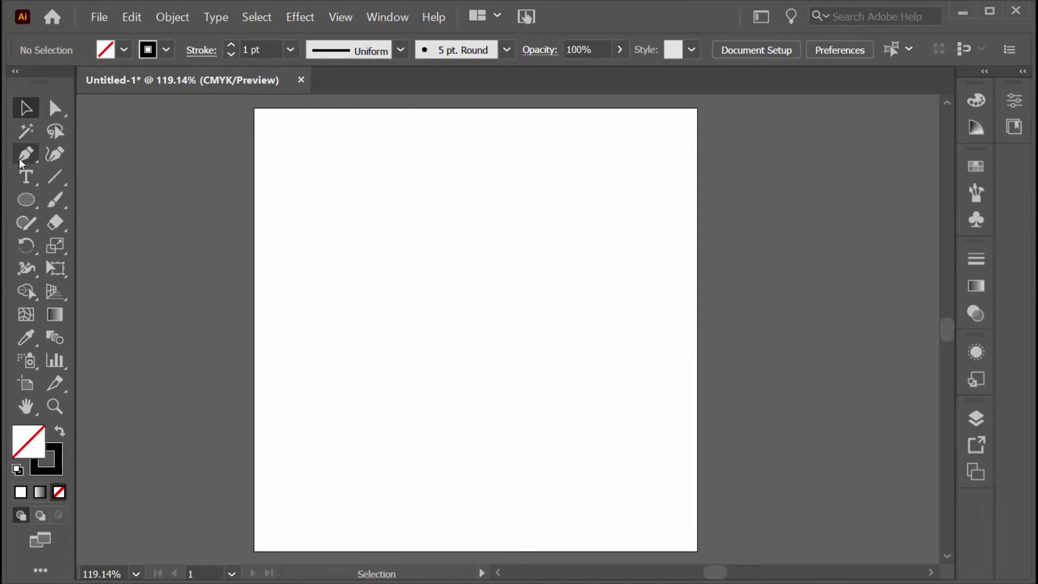
Draw a straight horizontal line with the Pen tool above the artboard's centre, undoing the slanted first segment, and end the path.
{"action": "key", "text": "p"}
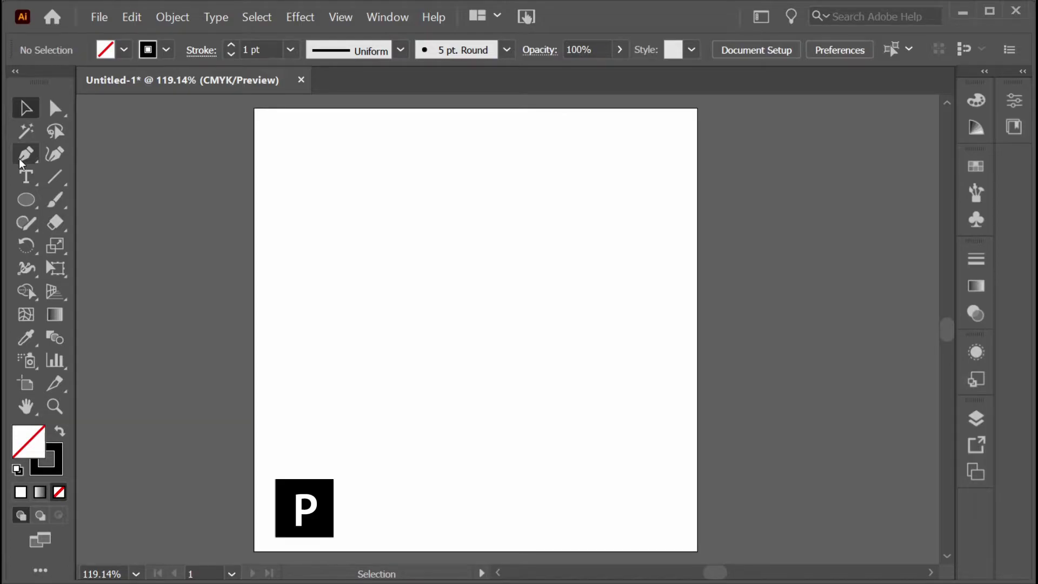
{"action": "key", "text": "p"}
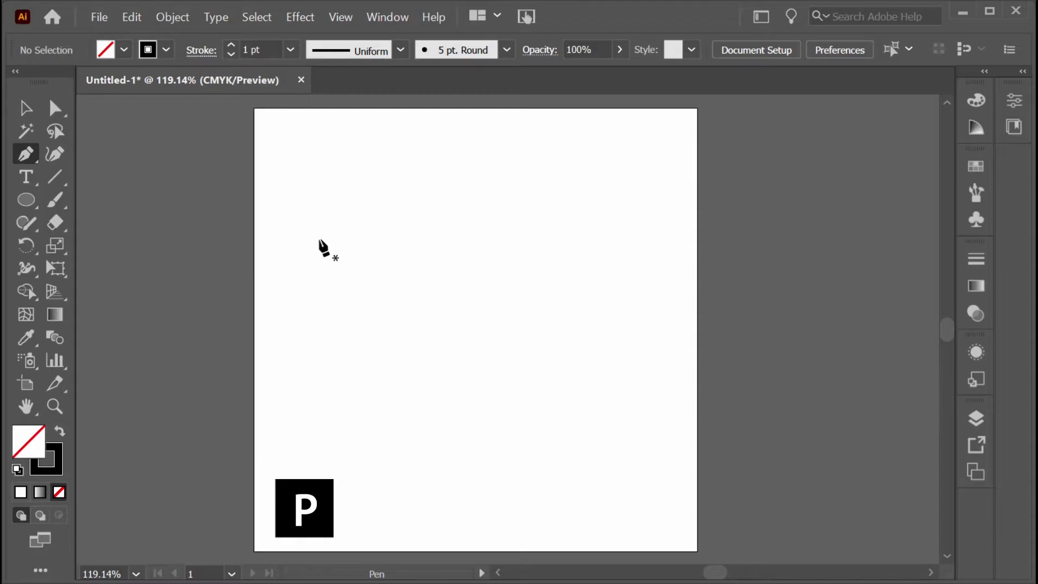
{"action": "left_click", "coordinate": [358, 287]}
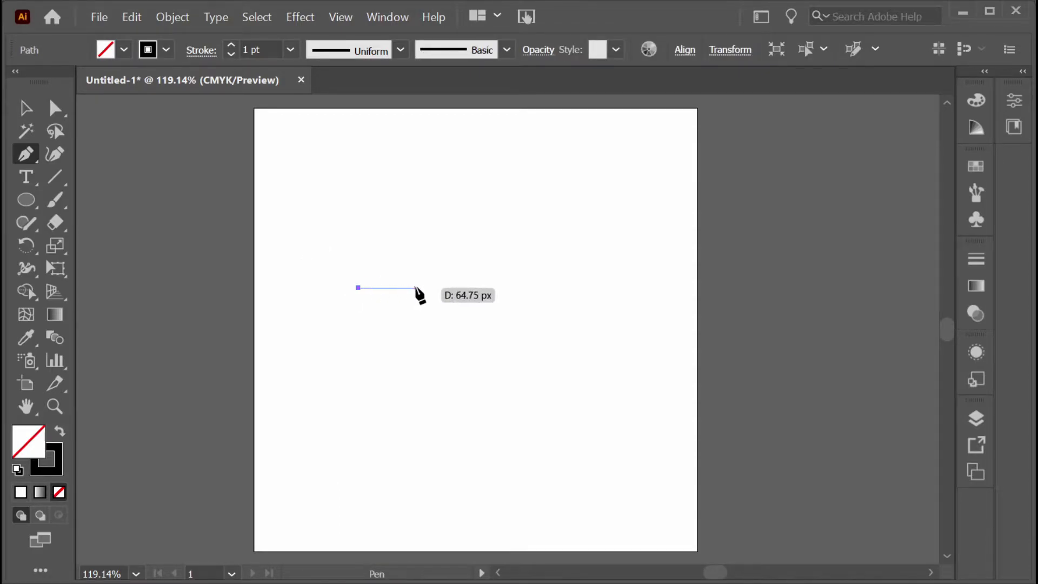
{"action": "left_click", "coordinate": [520, 271]}
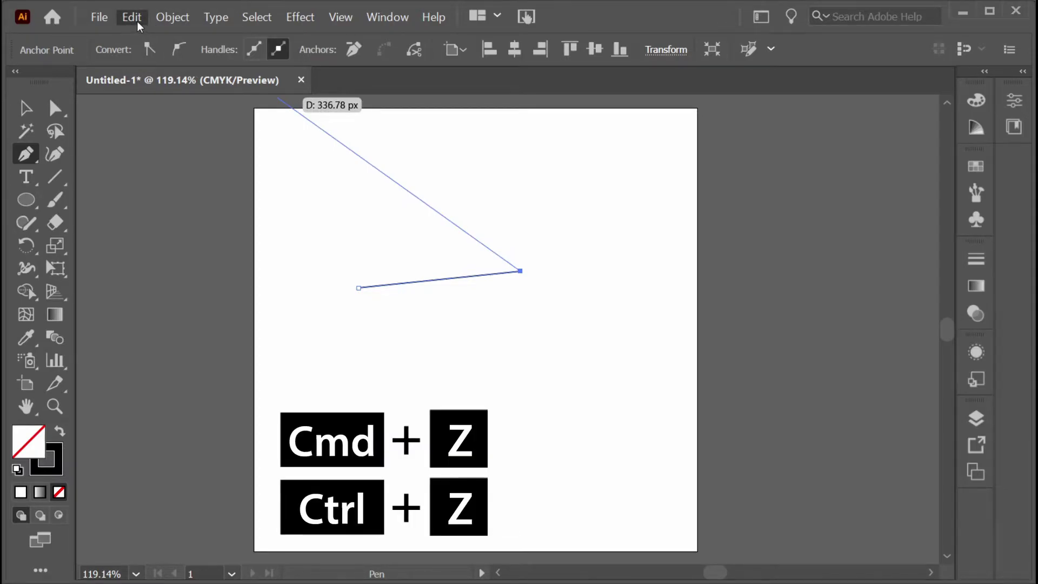
{"action": "key", "text": "ctrl+z"}
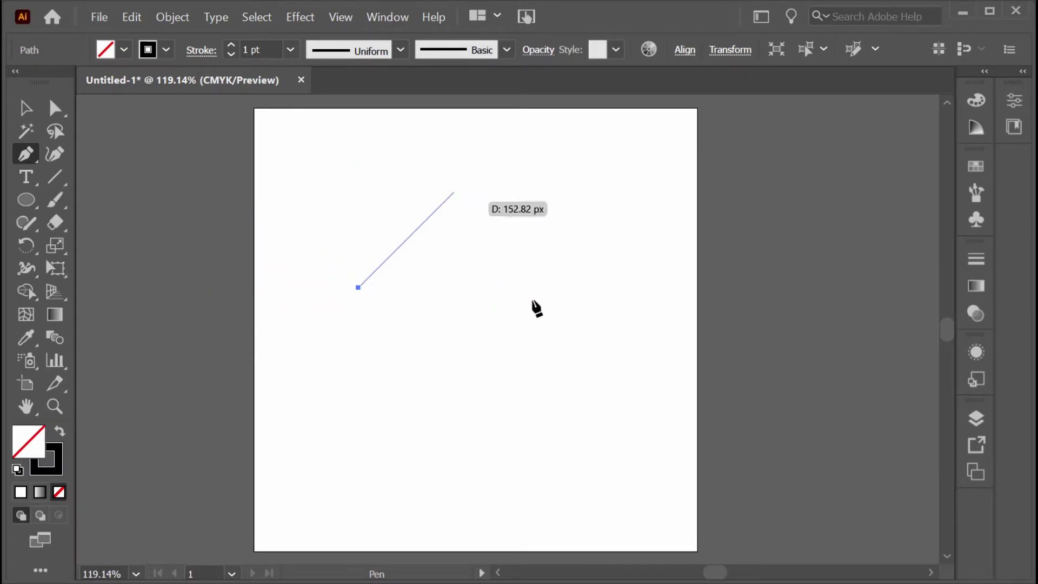
{"action": "left_click", "coordinate": [495, 288]}
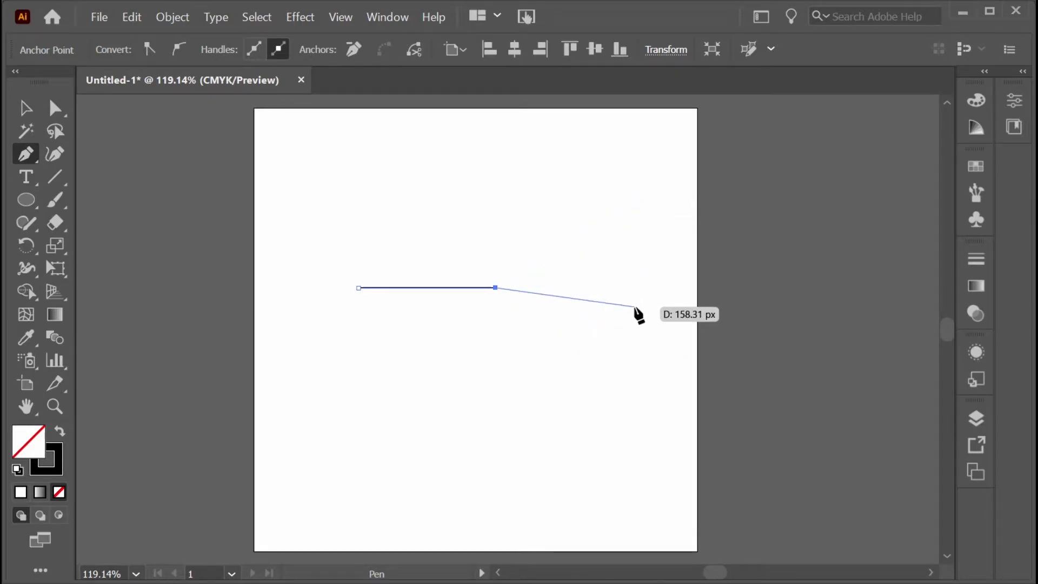
{"action": "key", "text": "Escape"}
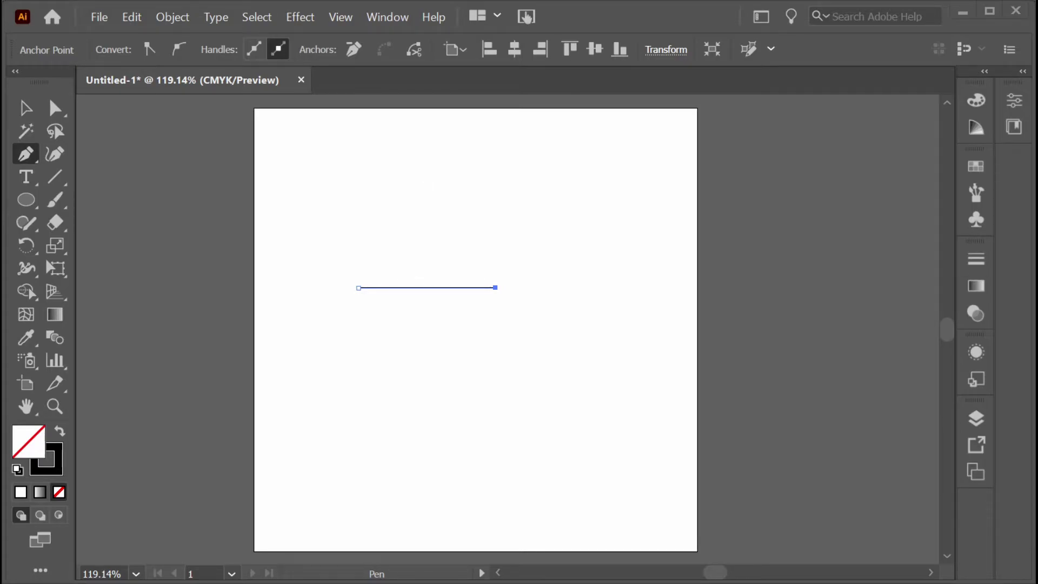
Try to lengthen the line by stretching its right end toward the artboard's right edge with the Selection tool, and undo the stretch.
{"action": "key", "text": "v"}
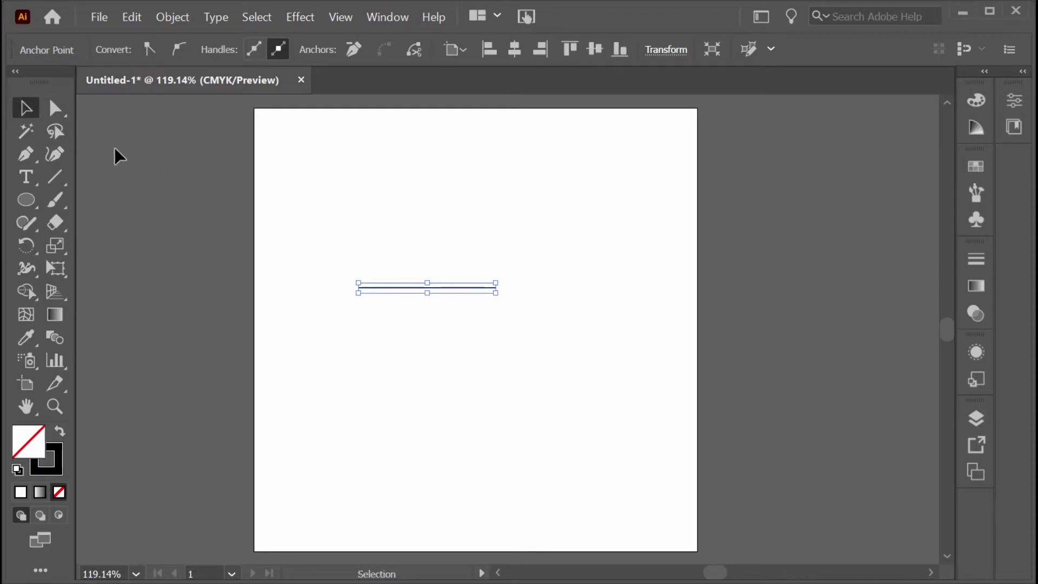
{"action": "left_click", "coordinate": [26, 154]}
{"action": "key", "text": "v"}
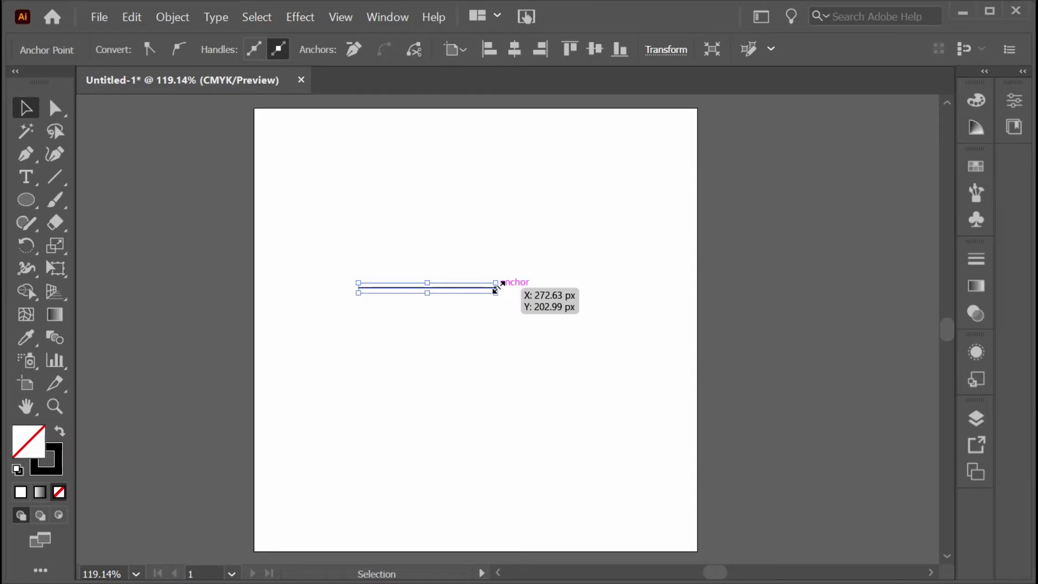
{"action": "left_click_drag", "start_coordinate": [495, 289], "coordinate": [654, 287]}
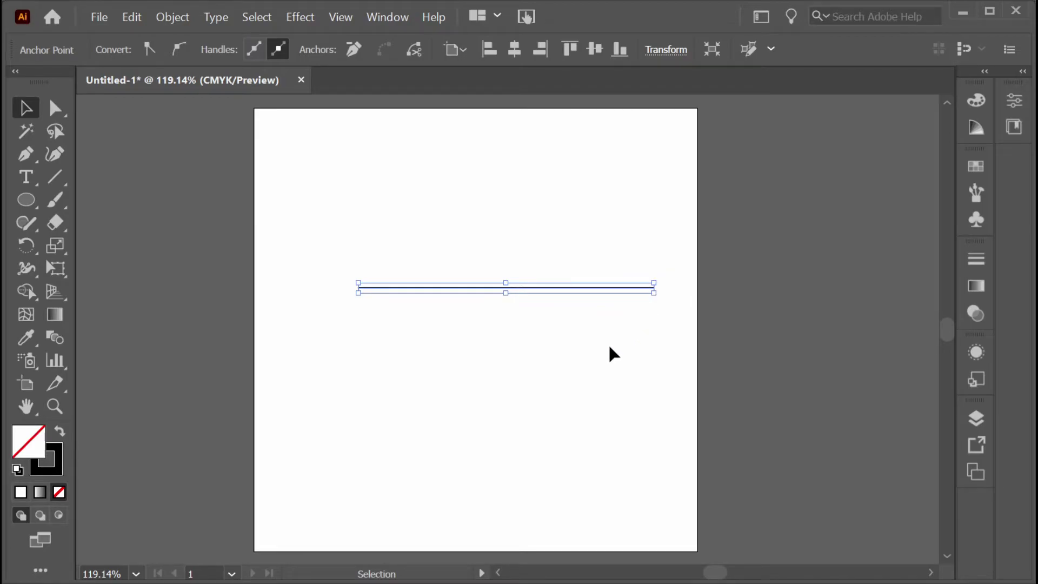
{"action": "key", "text": "ctrl+z"}
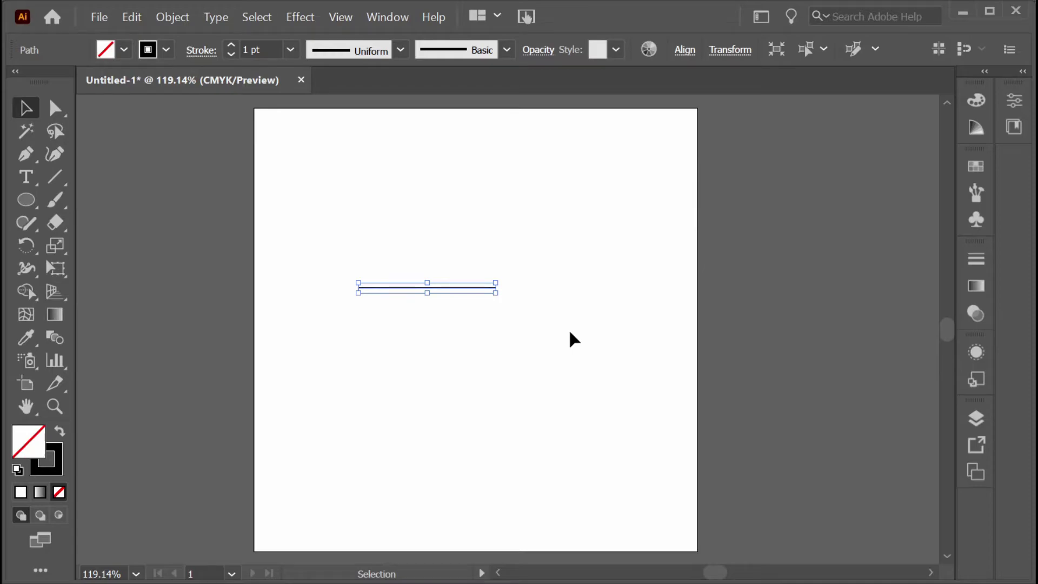
Extend the line with the Direct Selection tool by moving only its right anchor horizontally to about X 291 px.
{"action": "left_click", "coordinate": [54, 110]}
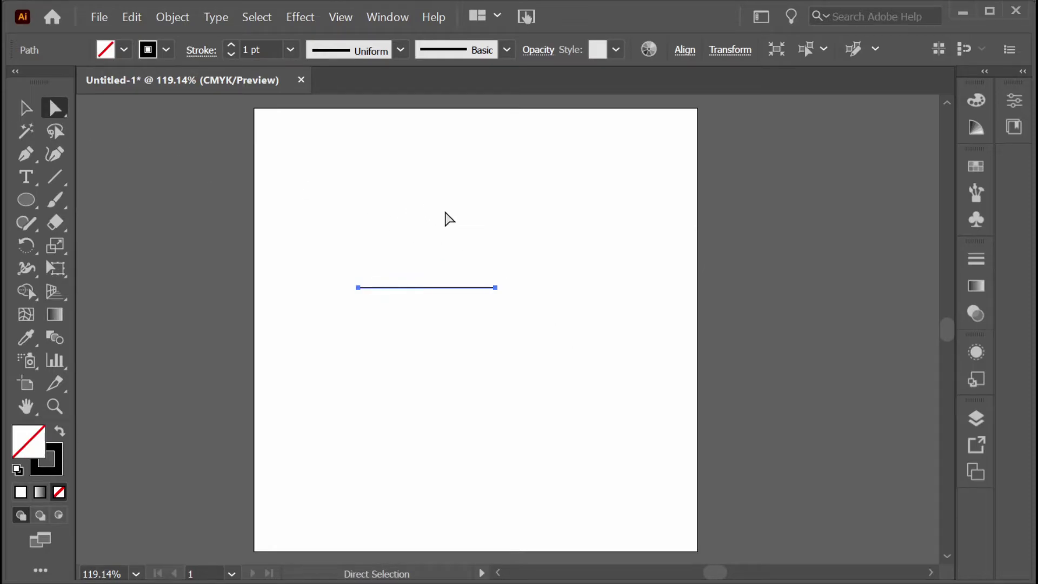
{"action": "key", "text": "a"}
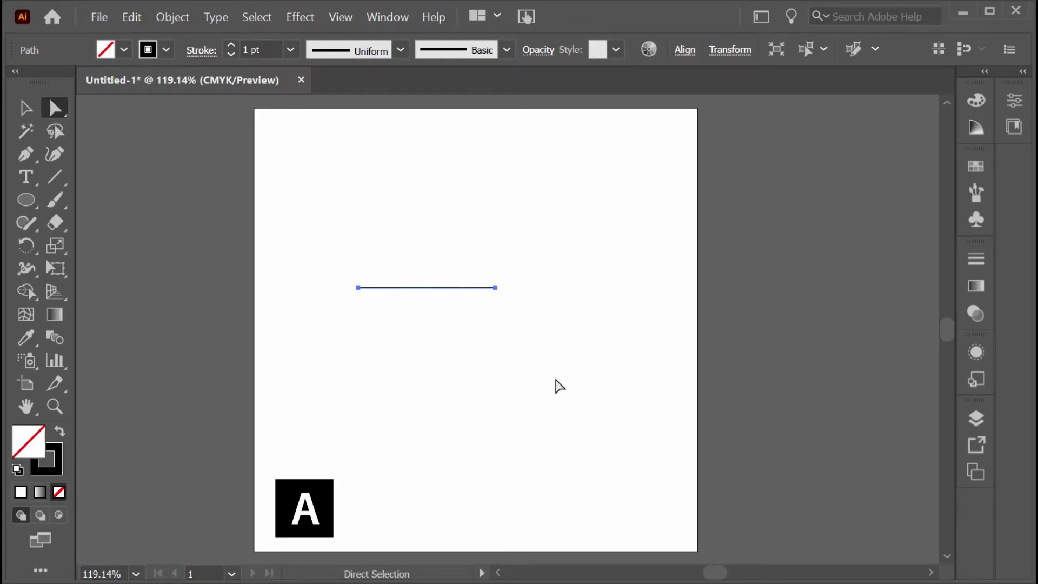
{"action": "left_click", "coordinate": [564, 385]}
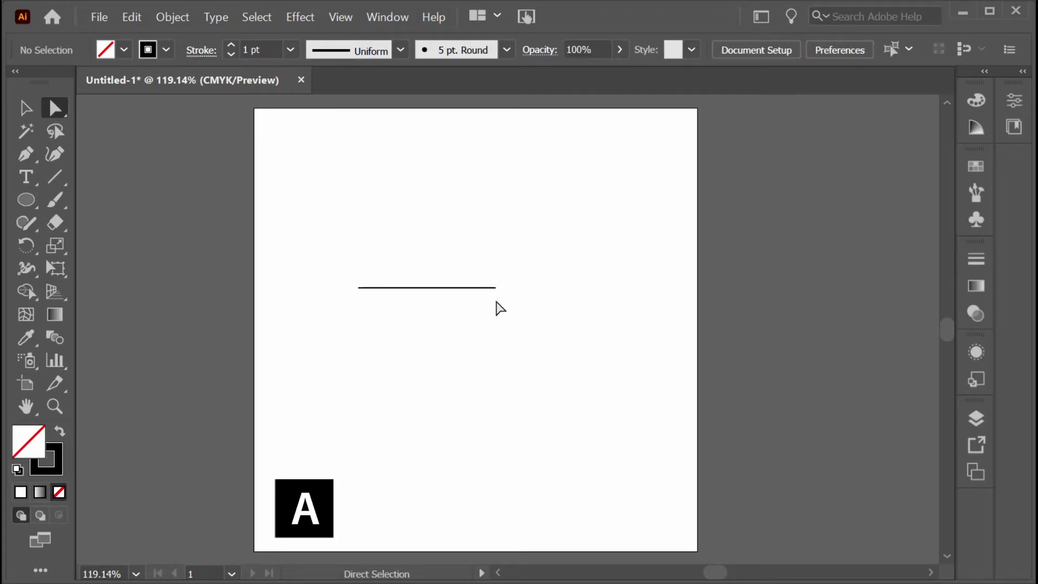
{"action": "left_click", "coordinate": [496, 288]}
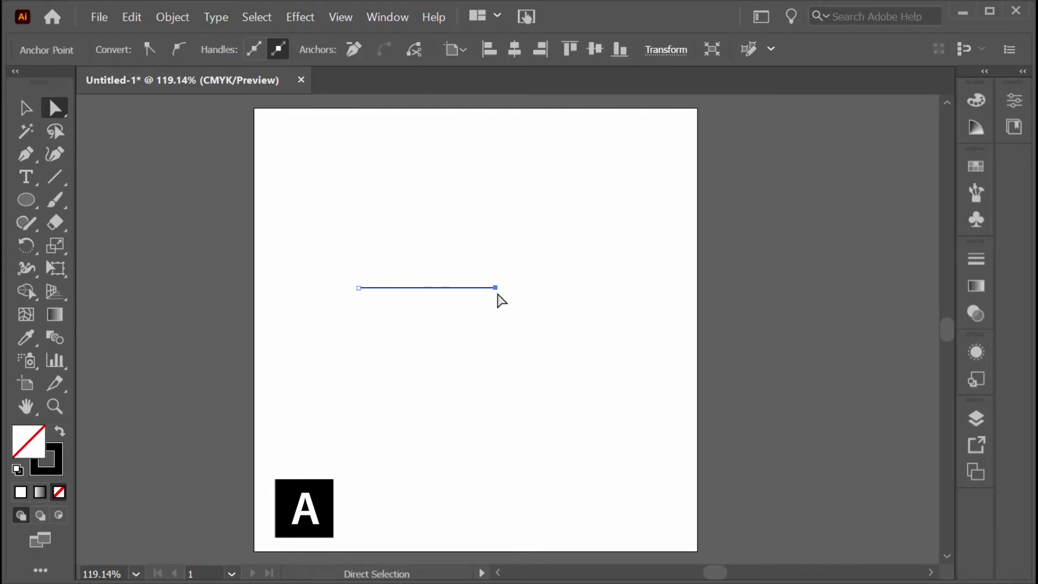
{"action": "left_click", "coordinate": [358, 288]}
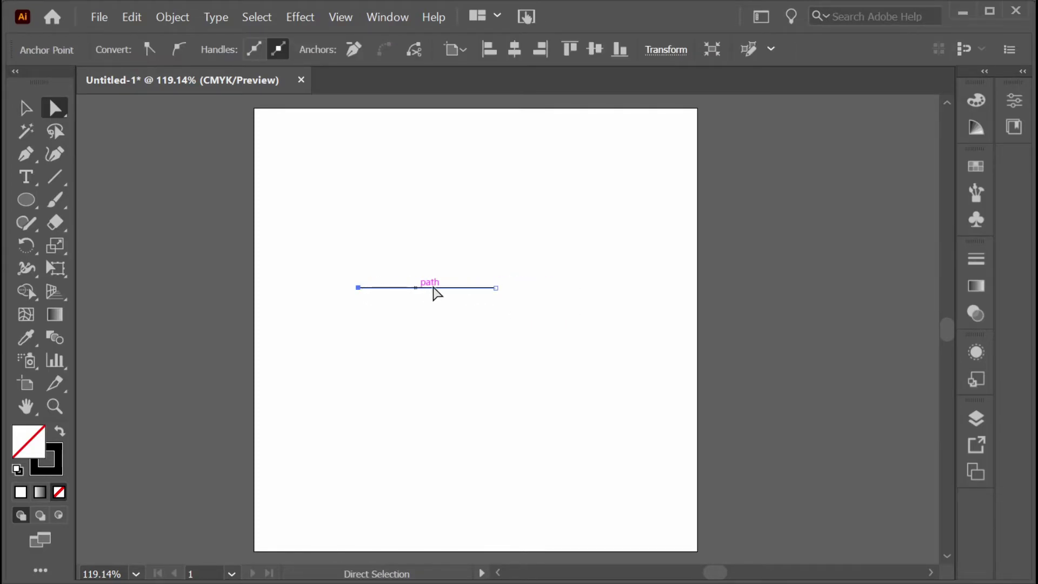
{"action": "left_click", "coordinate": [496, 288]}
{"action": "mouse_move", "coordinate": [494, 288]}
{"action": "left_mouse_down"}
{"action": "mouse_move", "coordinate": [480, 375]}
{"action": "mouse_move", "coordinate": [505, 226]}
{"action": "mouse_move", "coordinate": [512, 288]}
{"action": "left_mouse_up"}
Select both anchor points of the line, shift the whole line a short distance to the right, and deselect it.
{"action": "key", "text": "ctrl"}
{"action": "key", "text": "alt"}
{"action": "left_click", "coordinate": [357, 290], "text": "alt"}
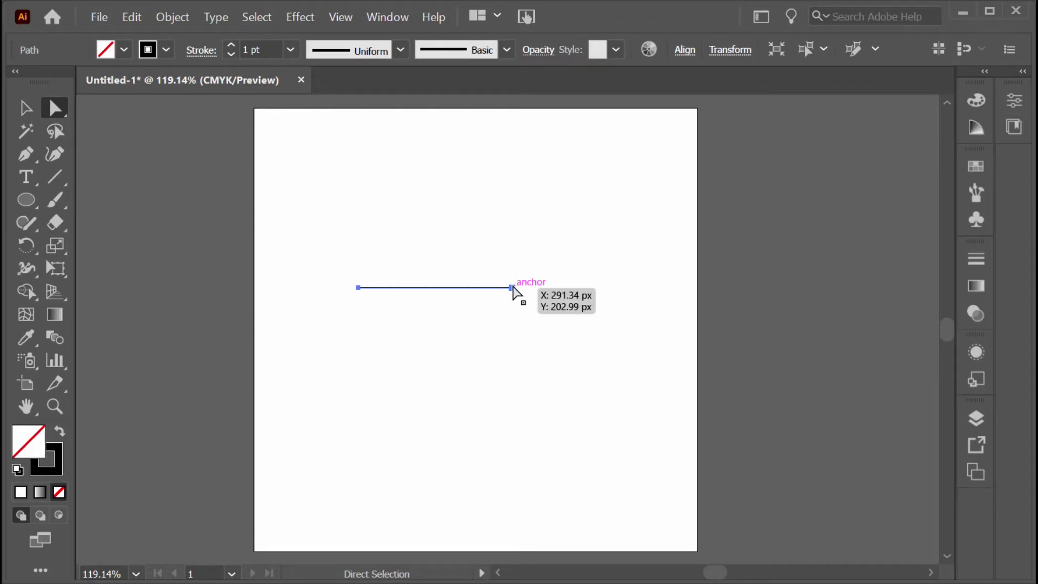
{"action": "left_click_drag", "start_coordinate": [513, 287], "coordinate": [542, 289]}
{"action": "left_click", "coordinate": [578, 303]}
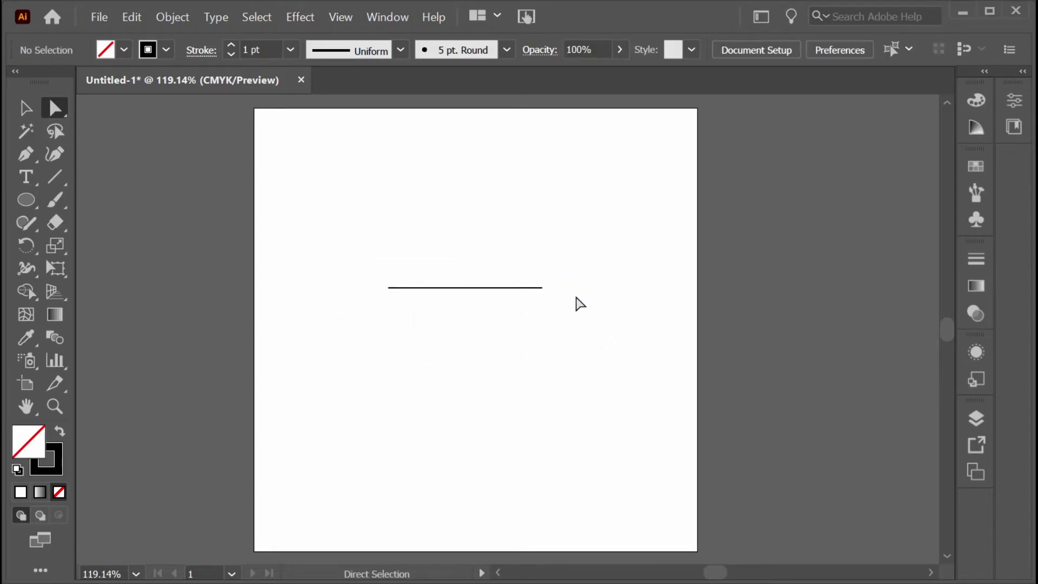
Select the whole line with a marquee, move it down the artboard, and undo the move.
{"action": "left_click_drag", "start_coordinate": [591, 258], "coordinate": [331, 352]}
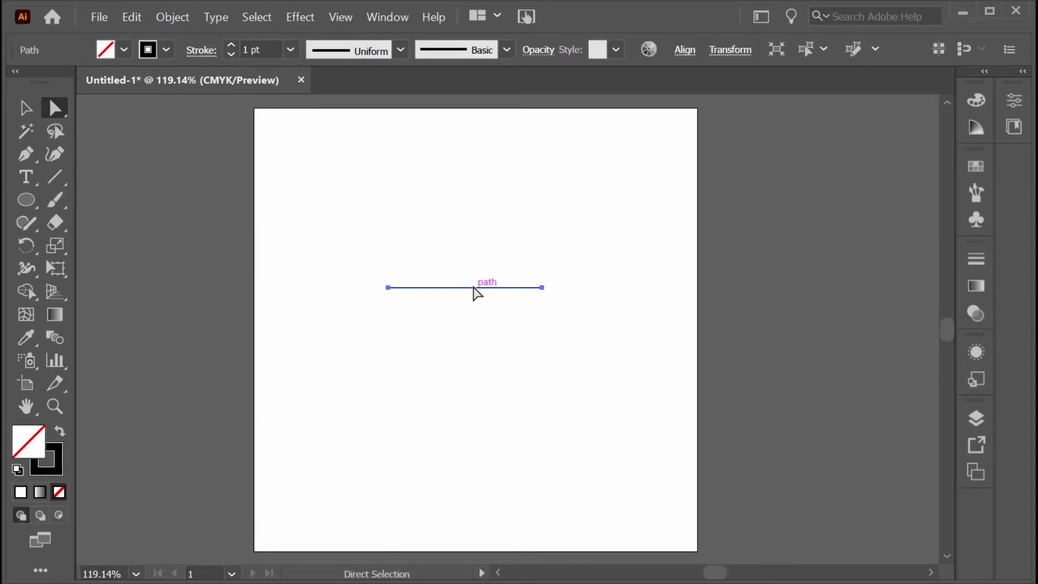
{"action": "left_click_drag", "start_coordinate": [476, 292], "coordinate": [493, 334]}
{"action": "left_click", "coordinate": [546, 351]}
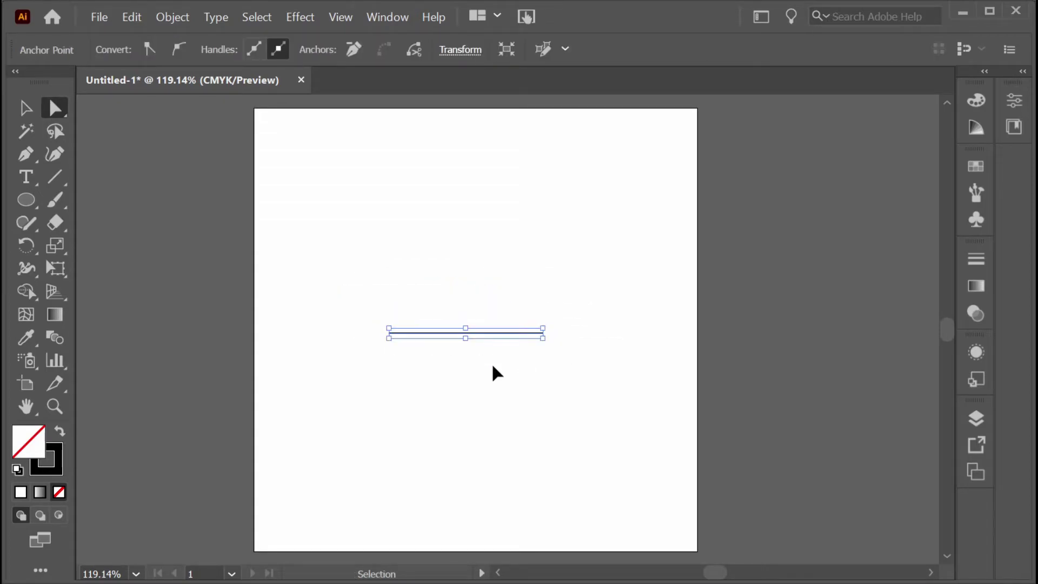
{"action": "key", "text": "ctrl+z"}
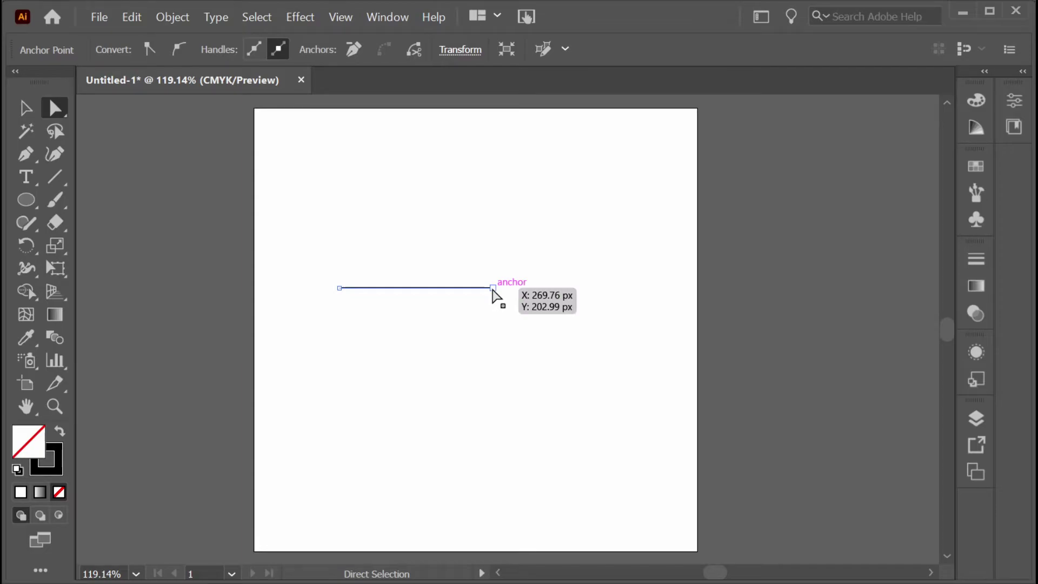
Select both anchors of the line, move it until its right anchor is at about X 347 px, Y 197 px, and deselect.
{"action": "left_click", "coordinate": [512, 292]}
{"action": "left_click", "coordinate": [493, 288]}
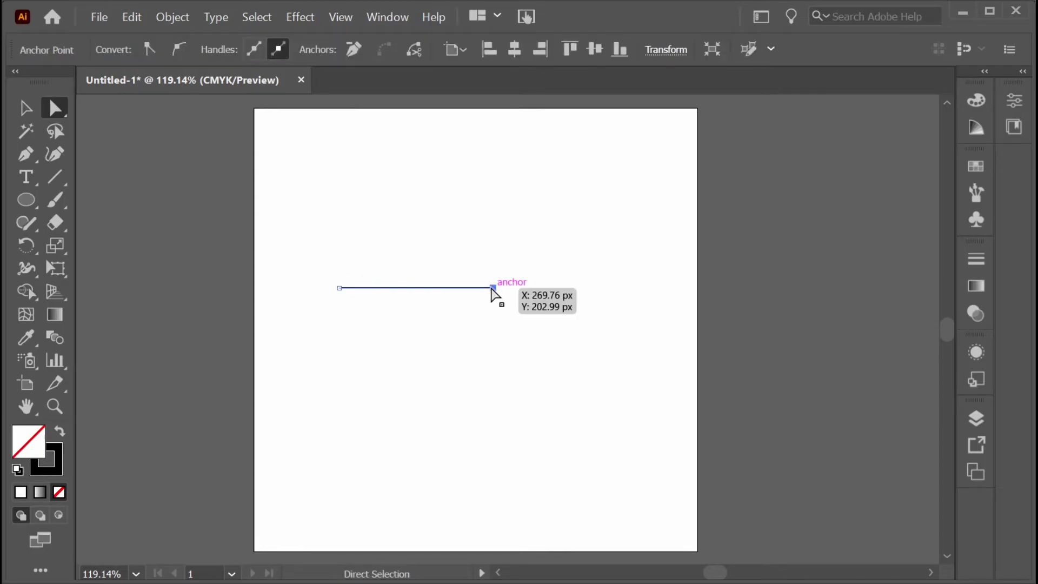
{"action": "left_click", "coordinate": [525, 305]}
{"action": "left_click_drag", "start_coordinate": [533, 307], "coordinate": [311, 273]}
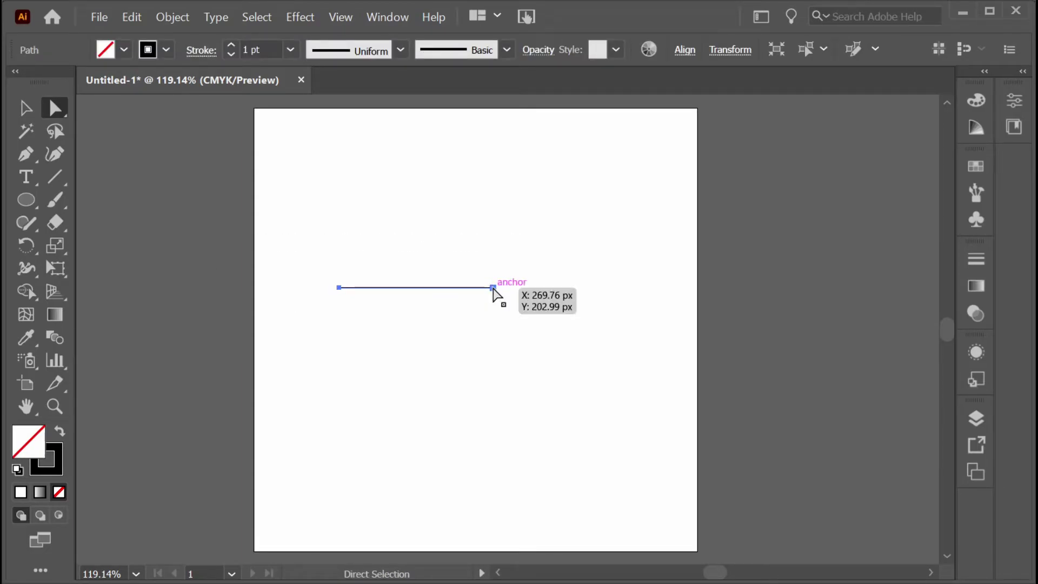
{"action": "left_click_drag", "start_coordinate": [493, 288], "coordinate": [562, 283]}
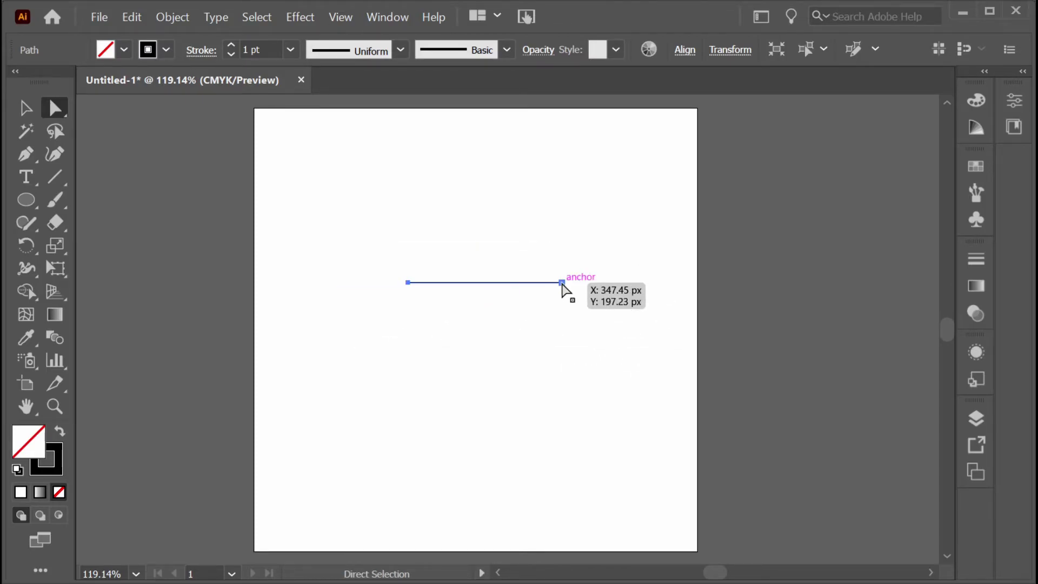
{"action": "key", "text": "v"}
{"action": "left_click", "coordinate": [454, 354]}
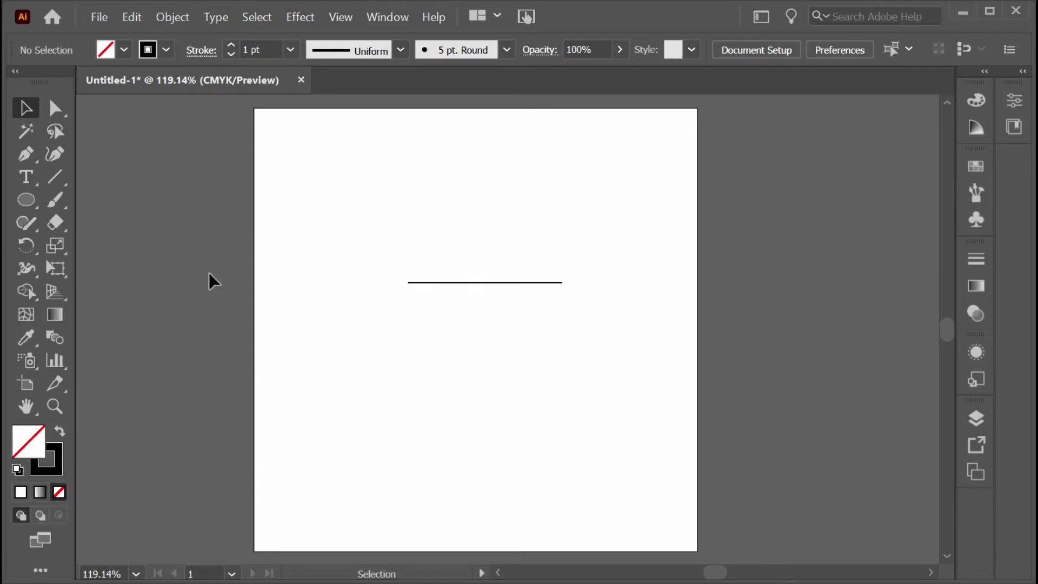
Draw an open curved path below the line with the Pen tool, pulling direction handles from its second anchor, and end the path.
{"action": "key", "text": "p"}
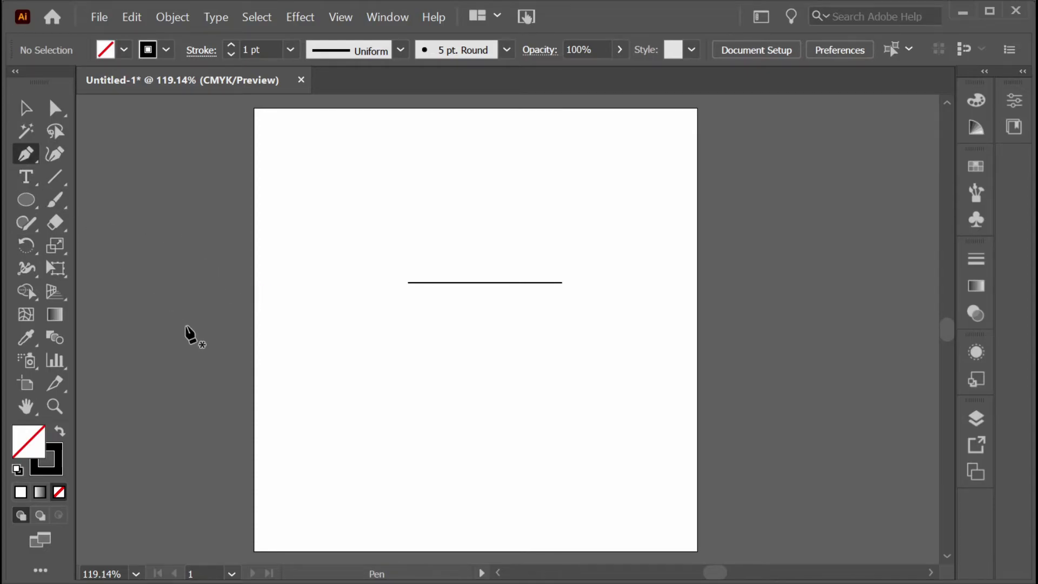
{"action": "left_click", "coordinate": [399, 418]}
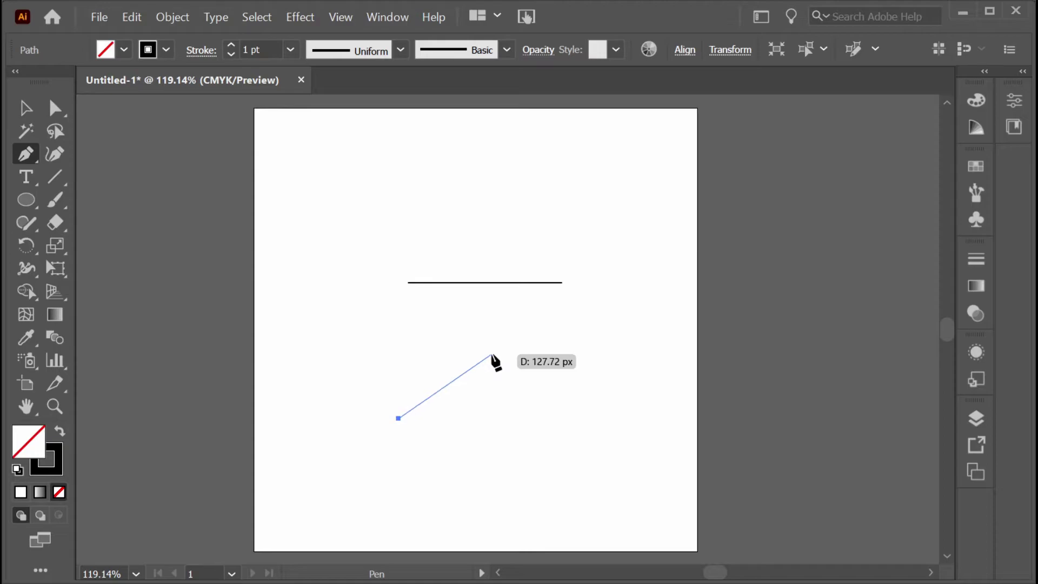
{"action": "left_click_drag", "start_coordinate": [491, 354], "coordinate": [564, 371]}
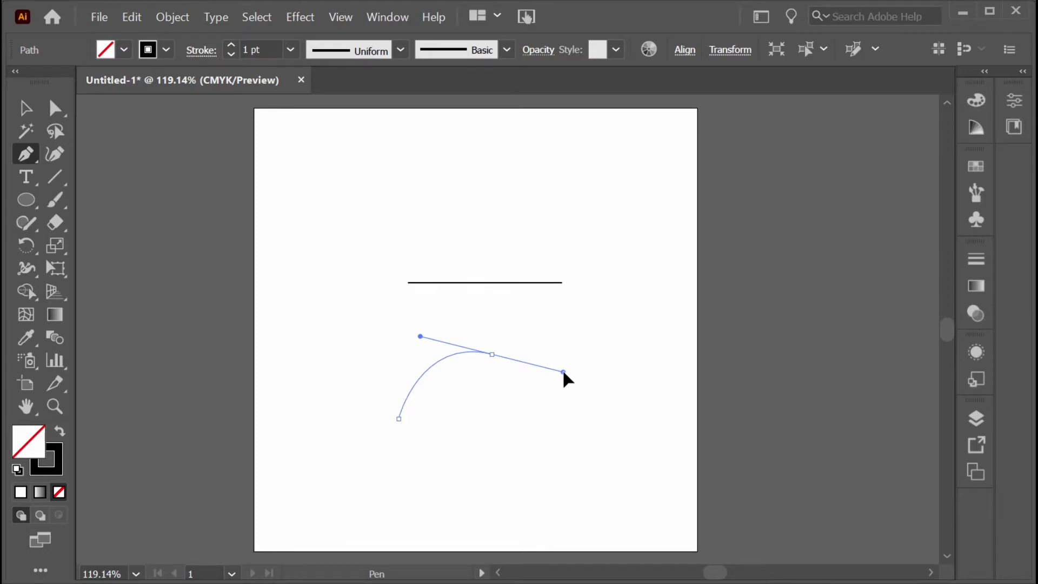
{"action": "left_click_drag", "start_coordinate": [563, 372], "coordinate": [563, 372]}
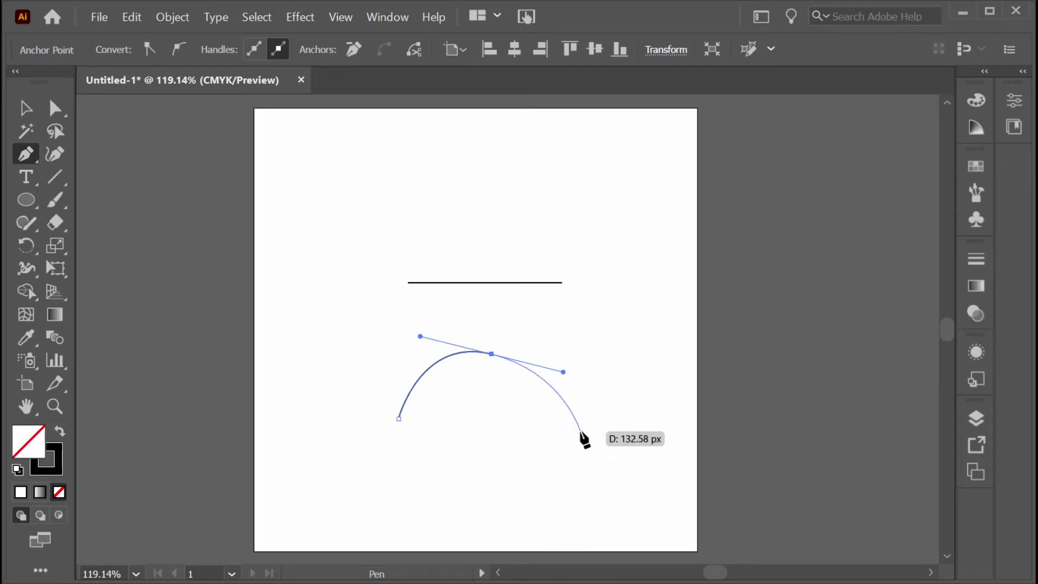
{"action": "key", "text": "Escape"}
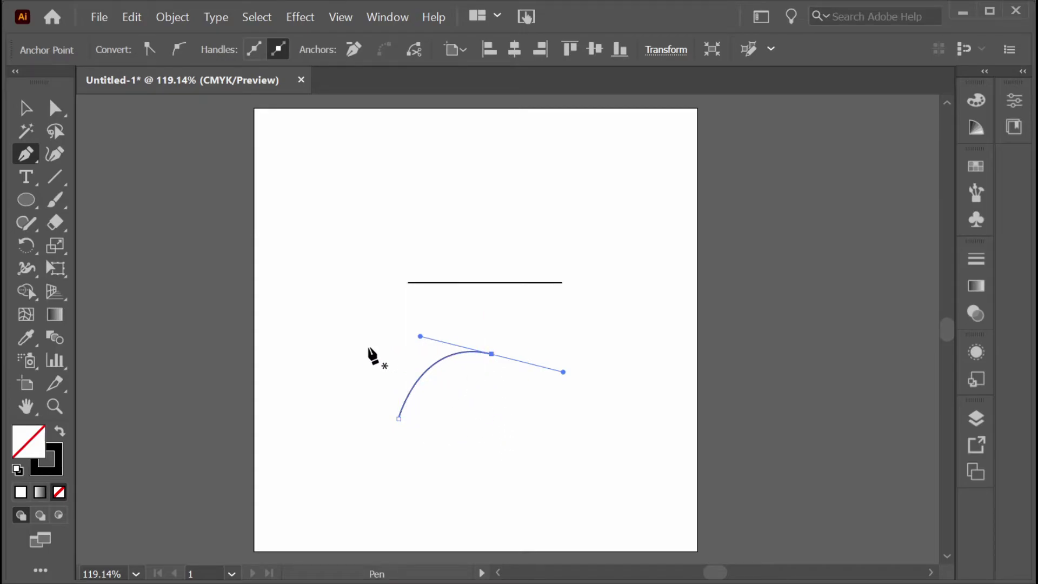
Draw a second curved path below the first, pulling nearly horizontal direction handles from its second anchor.
{"action": "left_click", "coordinate": [452, 485]}
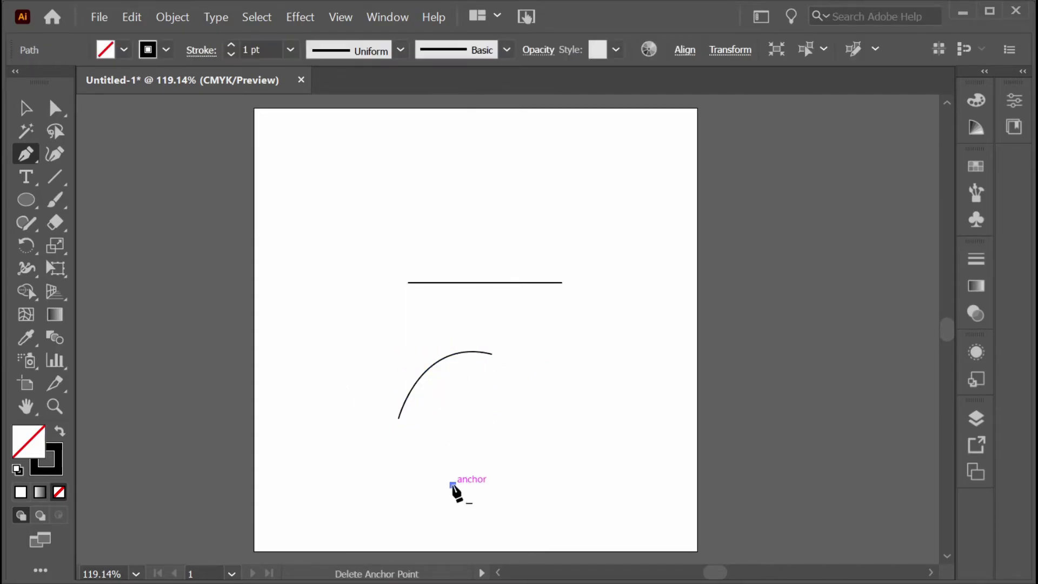
{"action": "left_click_drag", "start_coordinate": [526, 427], "coordinate": [619, 419]}
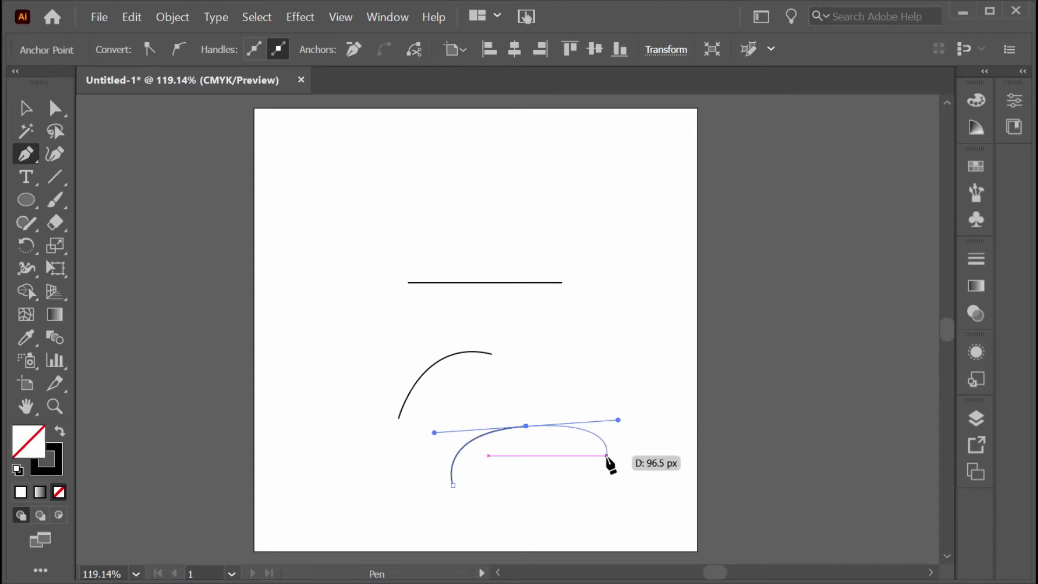
{"action": "left_click", "coordinate": [626, 525]}
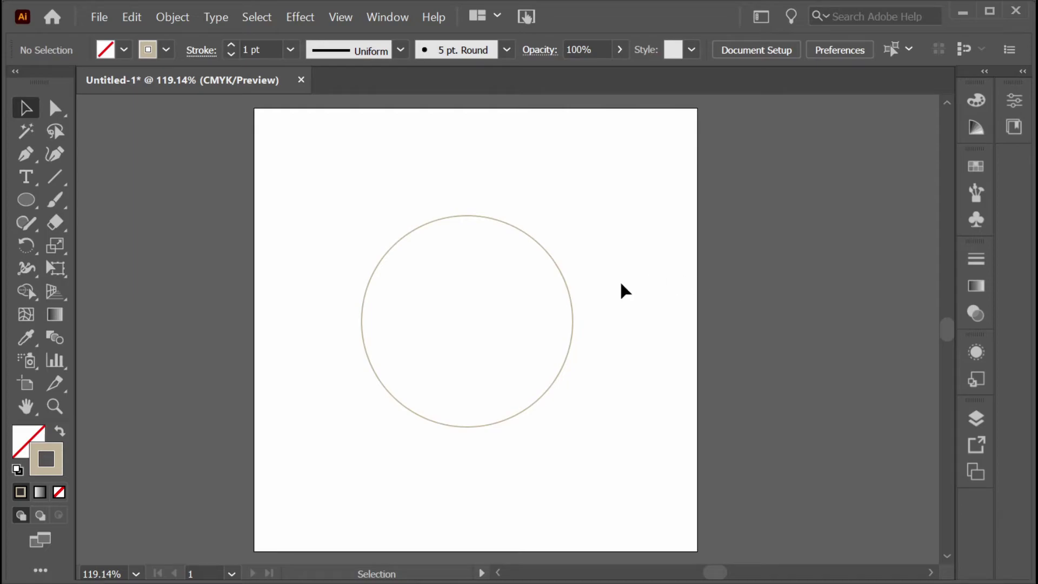
Trace the circle with the Pen tool through its four extreme points, pulling straight tangent handles at each, close the path and deselect.
{"action": "key", "text": "p"}
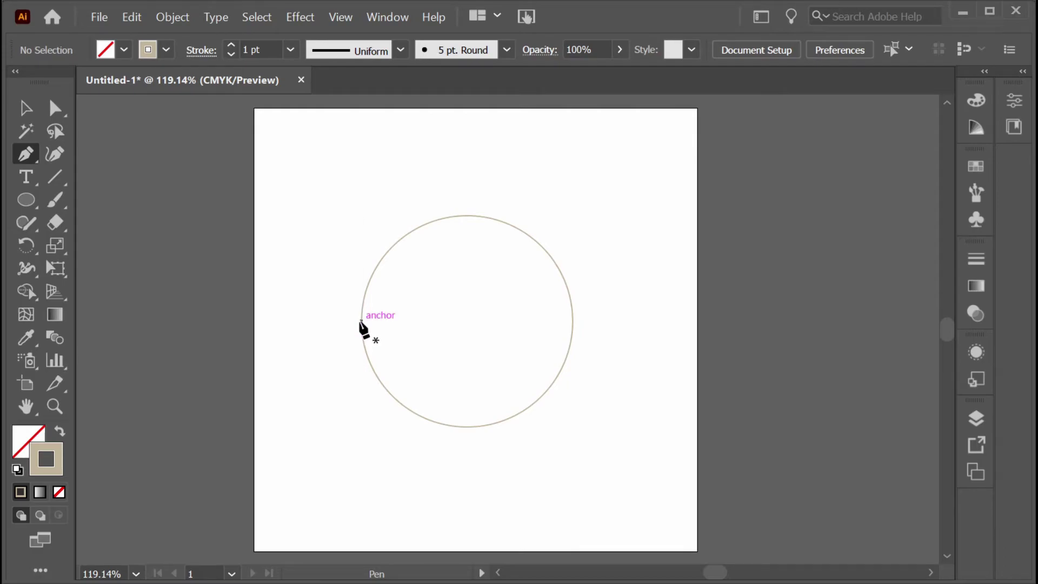
{"action": "key", "text": "p"}
{"action": "left_click_drag", "start_coordinate": [361, 321], "coordinate": [359, 252]}
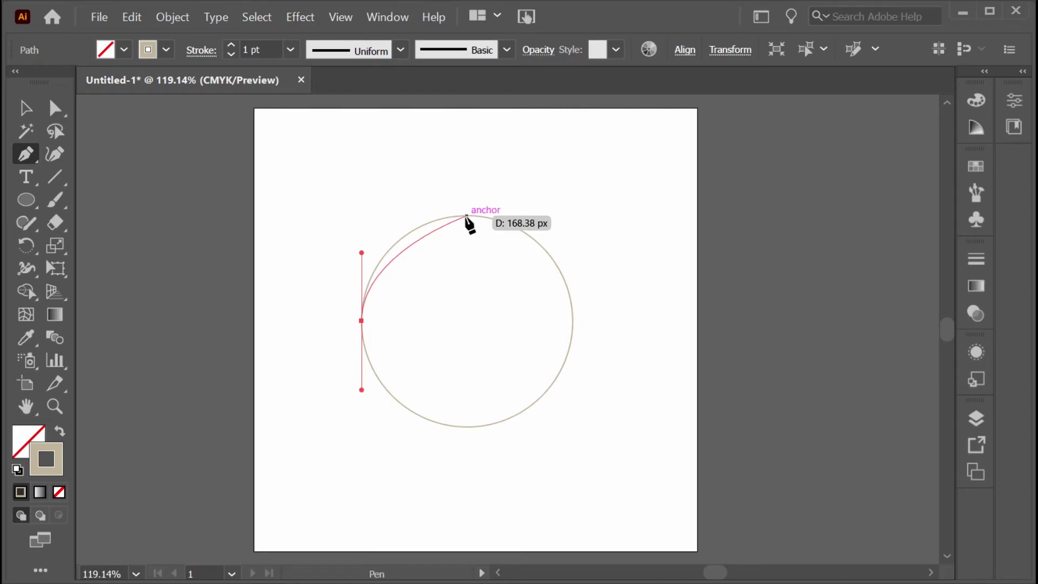
{"action": "left_click_drag", "start_coordinate": [466, 216], "coordinate": [516, 215]}
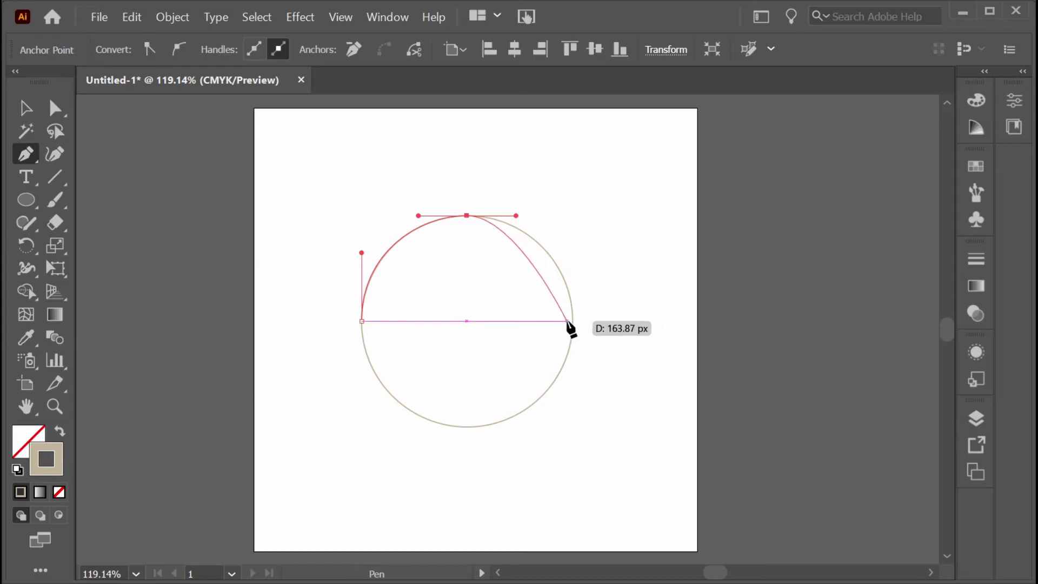
{"action": "left_click", "coordinate": [572, 321]}
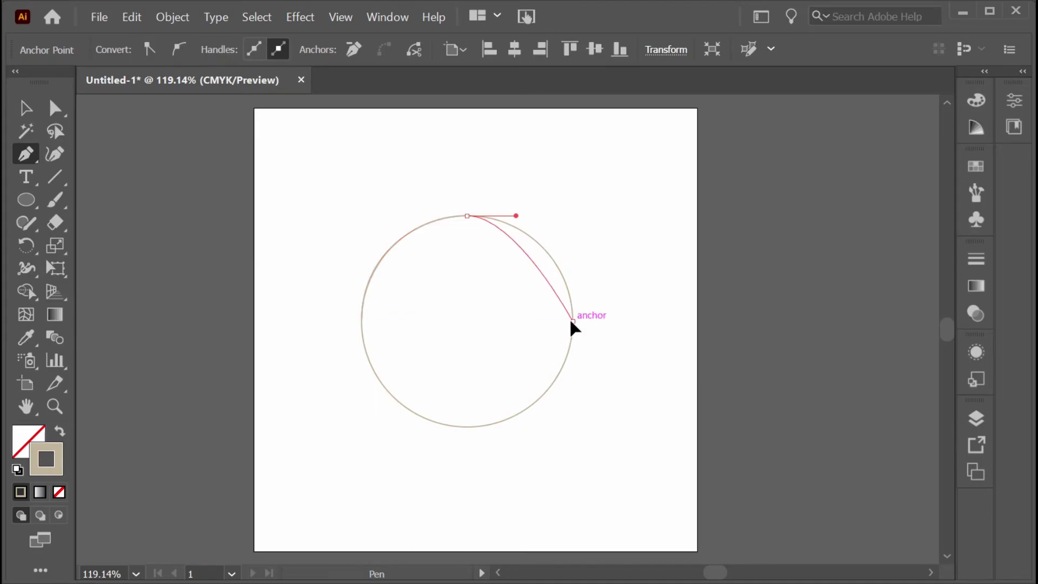
{"action": "left_click_drag", "start_coordinate": [572, 322], "coordinate": [572, 388]}
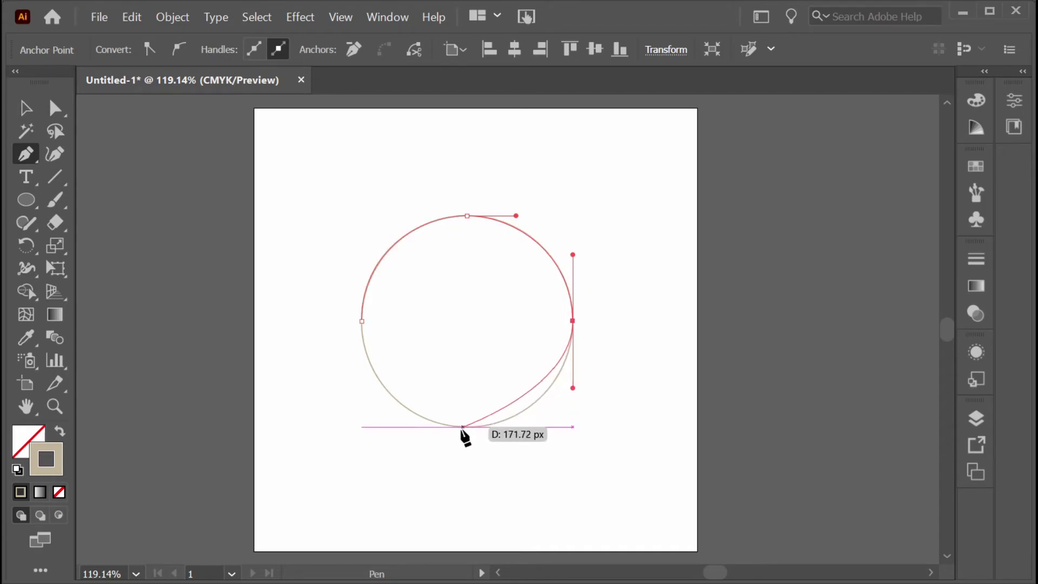
{"action": "left_click_drag", "start_coordinate": [467, 427], "coordinate": [416, 431]}
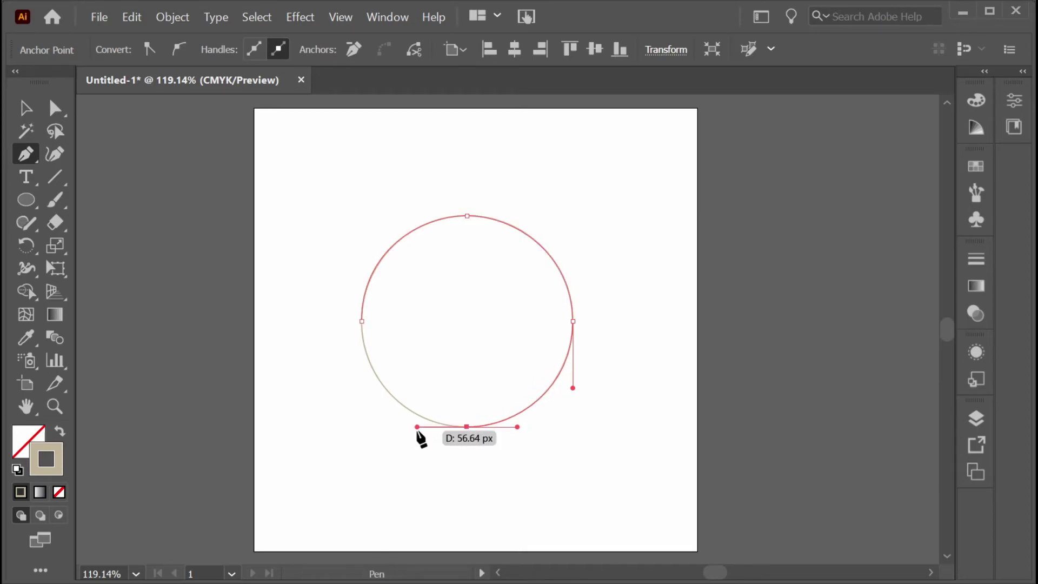
{"action": "left_click", "coordinate": [361, 322]}
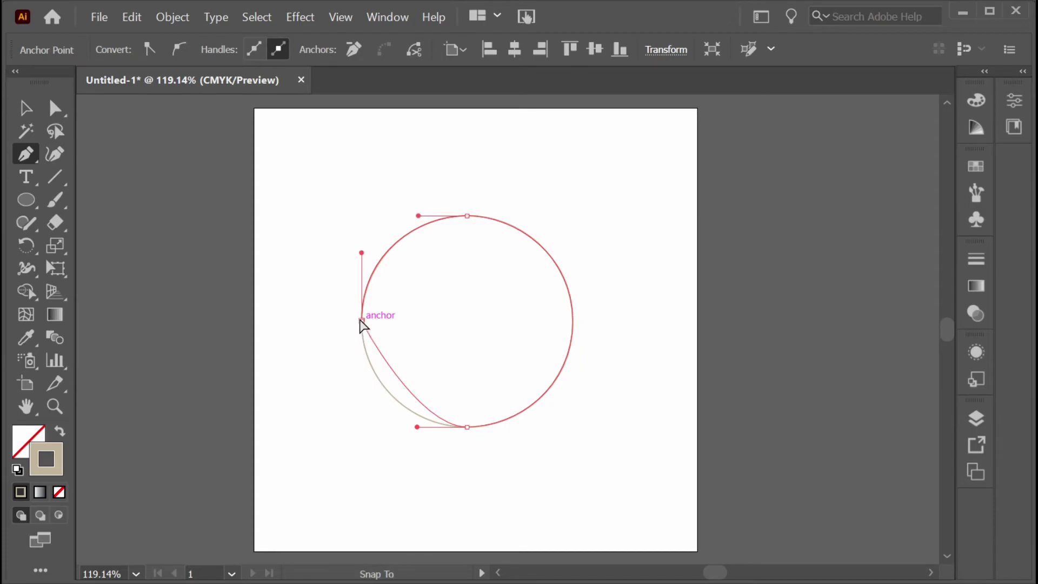
{"action": "left_click_drag", "start_coordinate": [362, 322], "coordinate": [359, 253]}
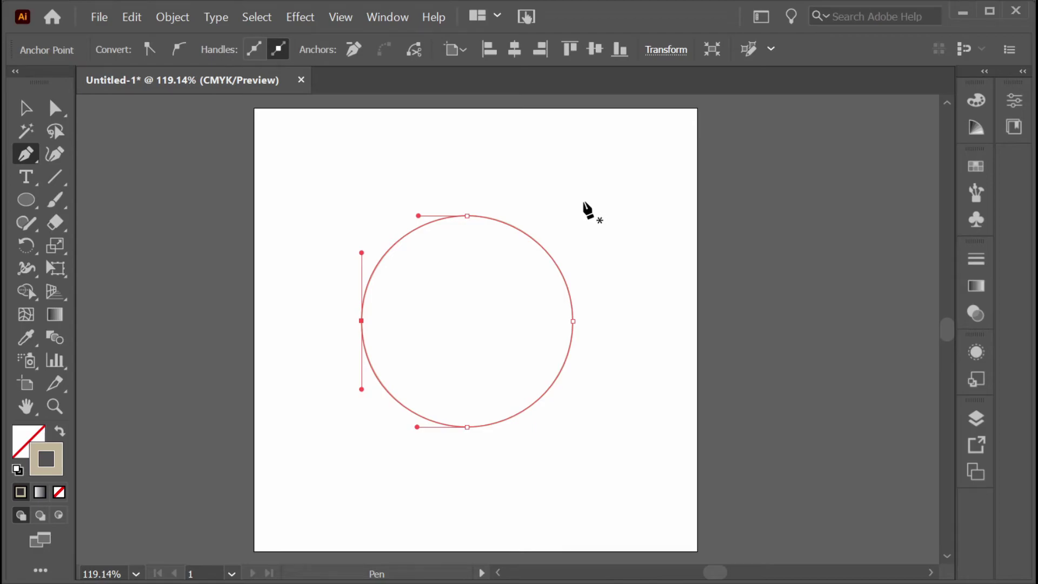
{"action": "key", "text": "v"}
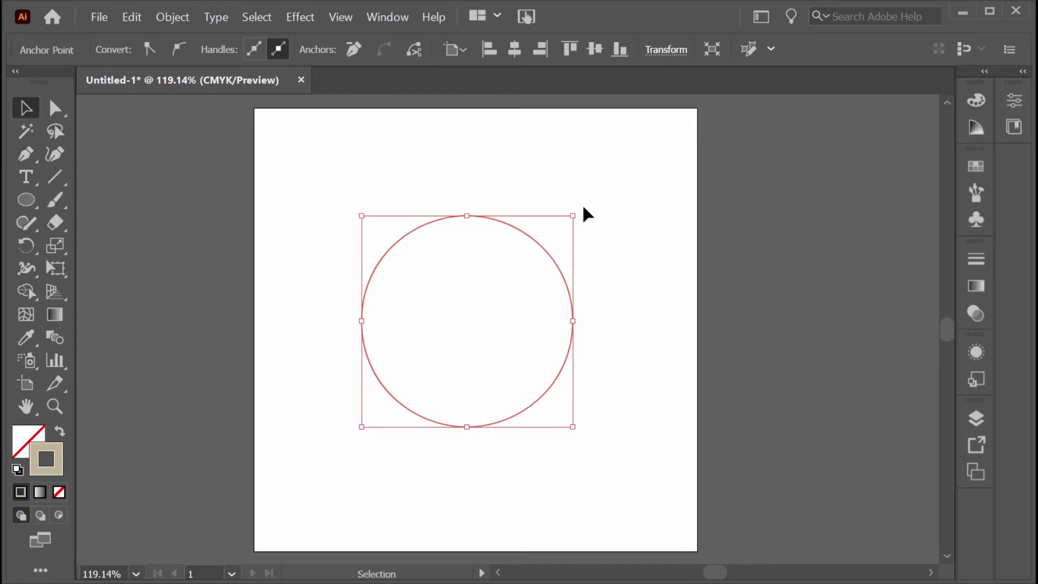
{"action": "left_click", "coordinate": [643, 231]}
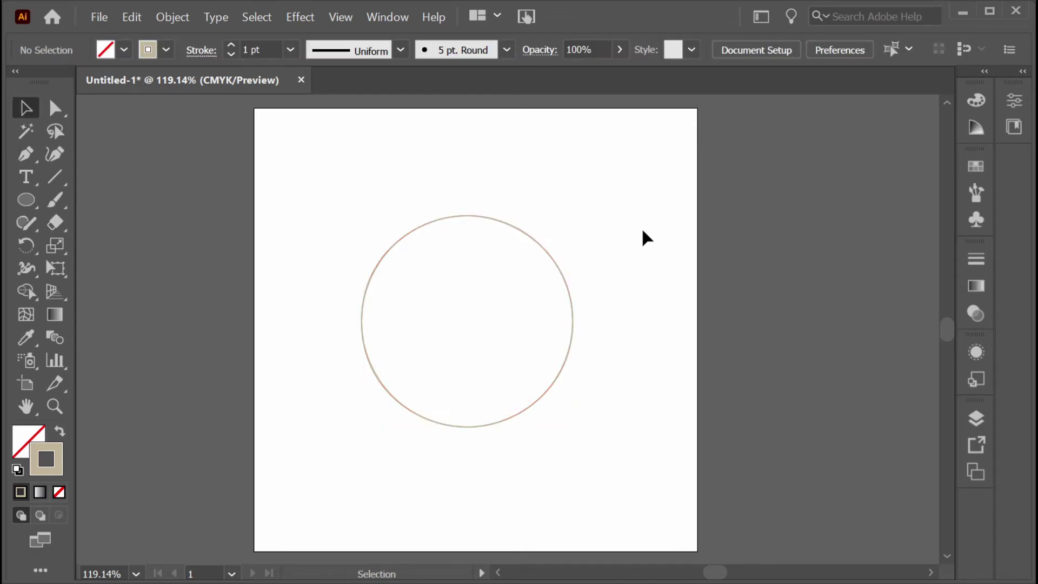
Move the traced circle off the original toward the artboard's lower right, set its stroke to black, reposition it up and left, and deselect.
{"action": "left_click", "coordinate": [564, 364]}
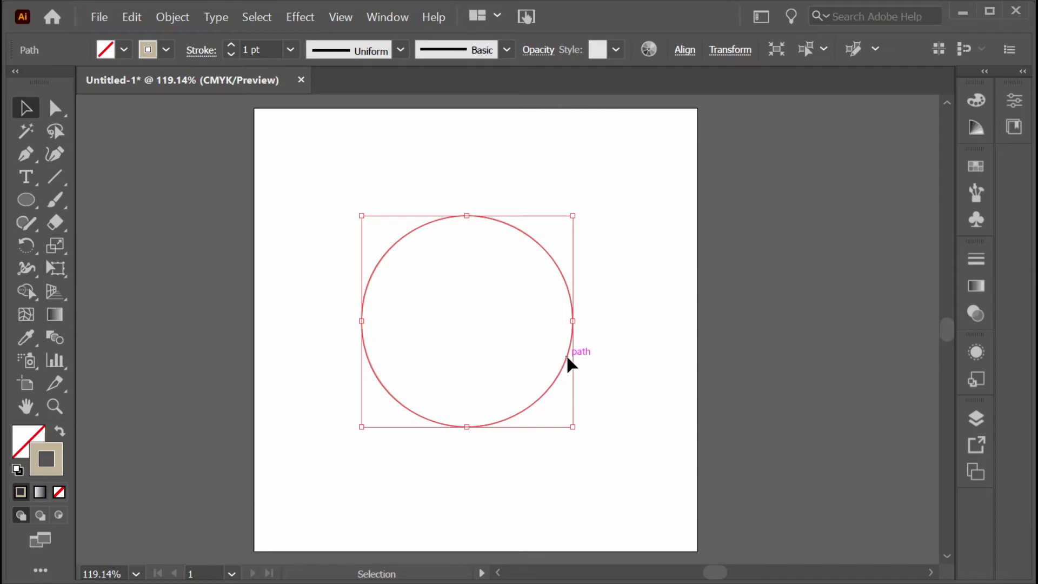
{"action": "left_click_drag", "start_coordinate": [566, 355], "coordinate": [691, 468]}
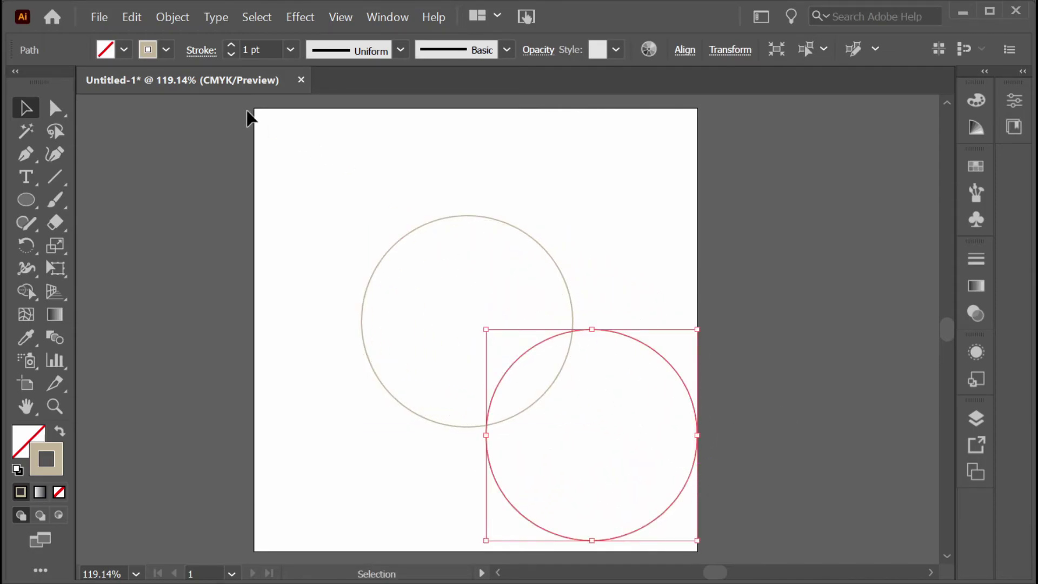
{"action": "left_click", "coordinate": [147, 49]}
{"action": "left_click", "coordinate": [183, 82]}
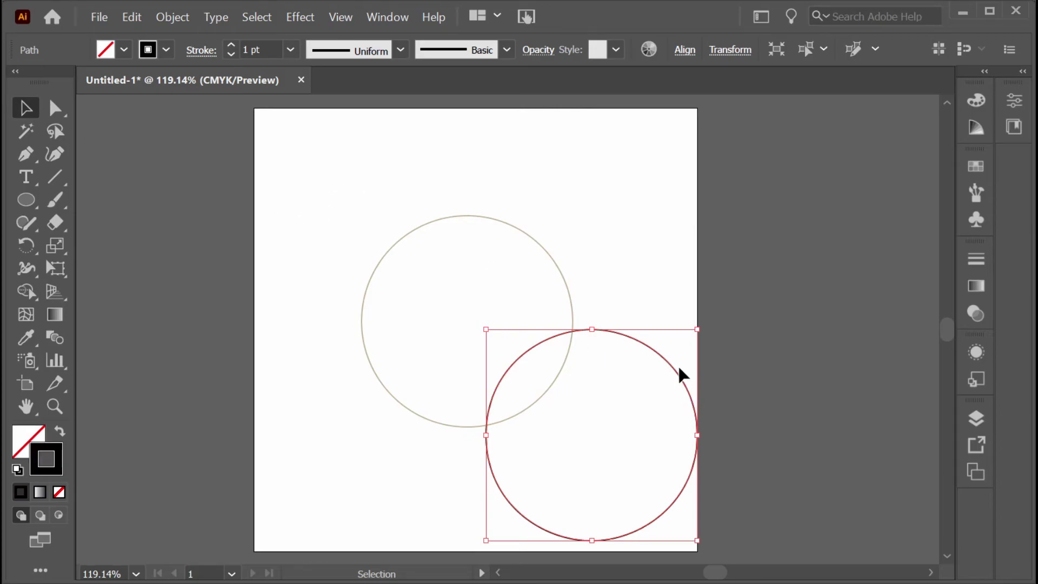
{"action": "left_click_drag", "start_coordinate": [678, 372], "coordinate": [582, 335]}
{"action": "left_click", "coordinate": [641, 282]}
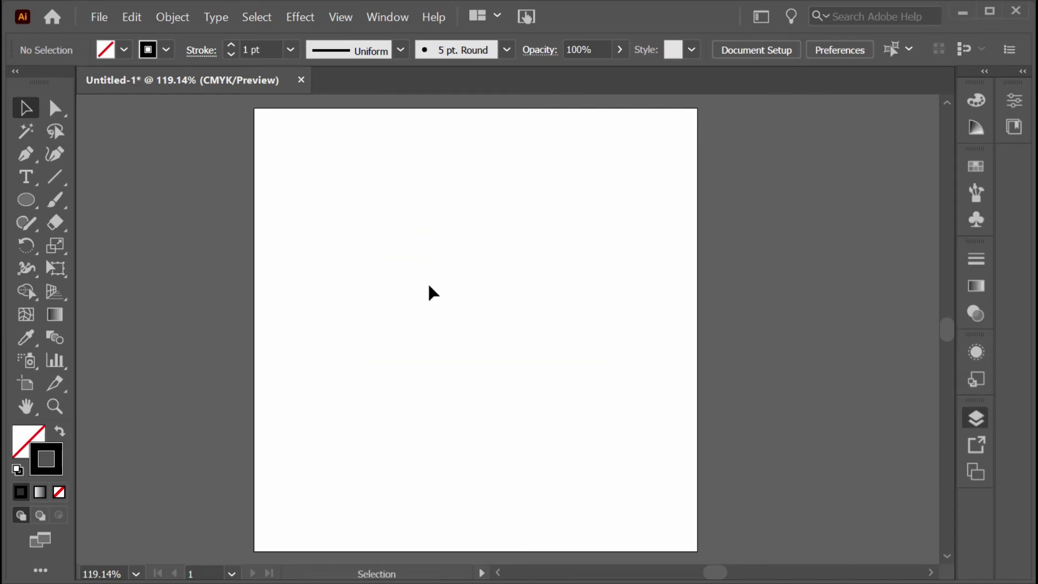
Draw a closed five-anchor shape with the Pen tool, pulling curve handles at its upper and lower middle anchors, and deselect it.
{"action": "key", "text": "p"}
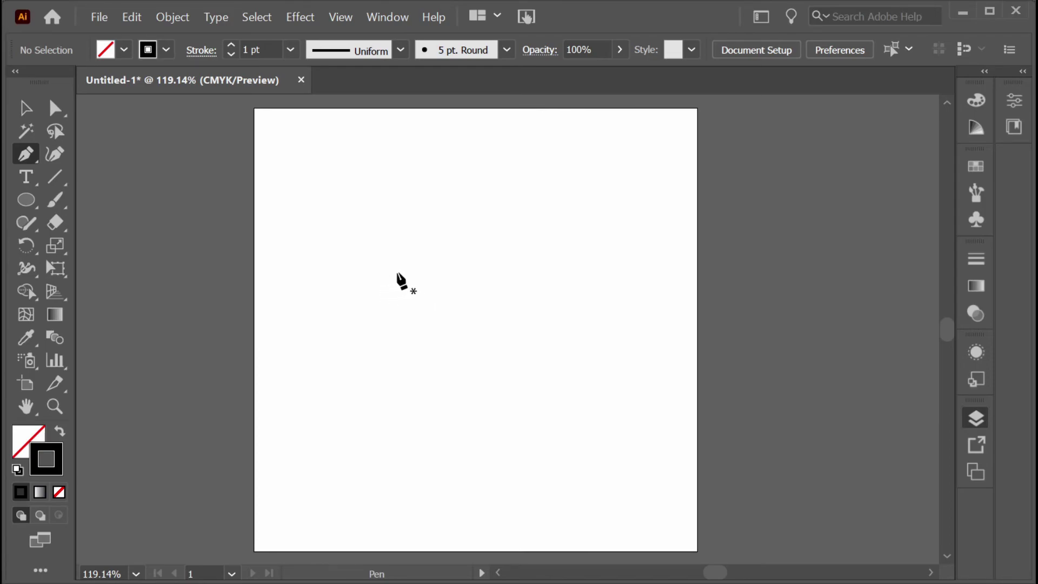
{"action": "left_click", "coordinate": [413, 292]}
{"action": "left_click_drag", "start_coordinate": [498, 210], "coordinate": [569, 214]}
{"action": "left_click", "coordinate": [625, 309]}
{"action": "left_click_drag", "start_coordinate": [514, 383], "coordinate": [399, 431]}
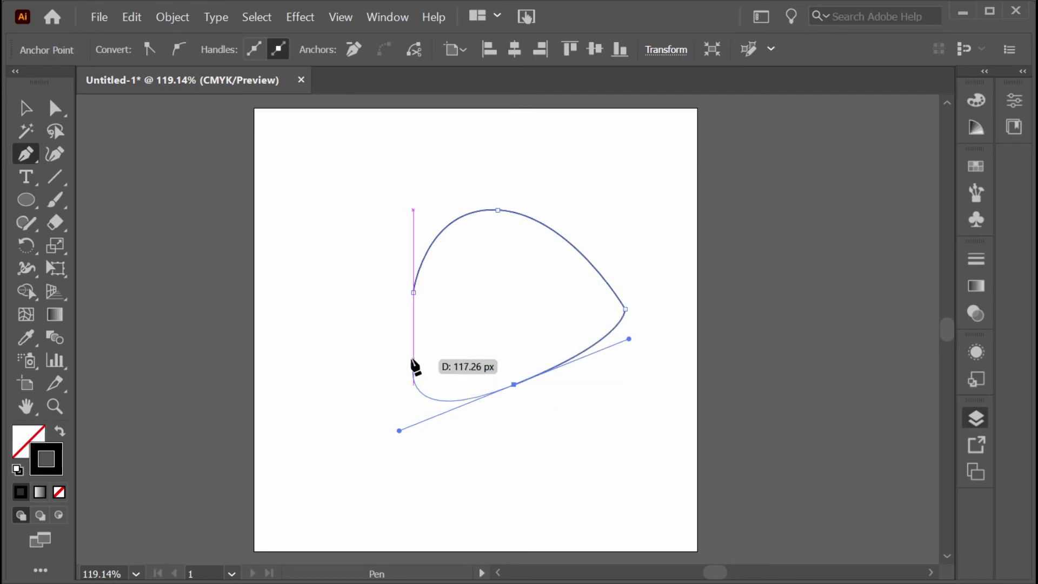
{"action": "left_click", "coordinate": [376, 338]}
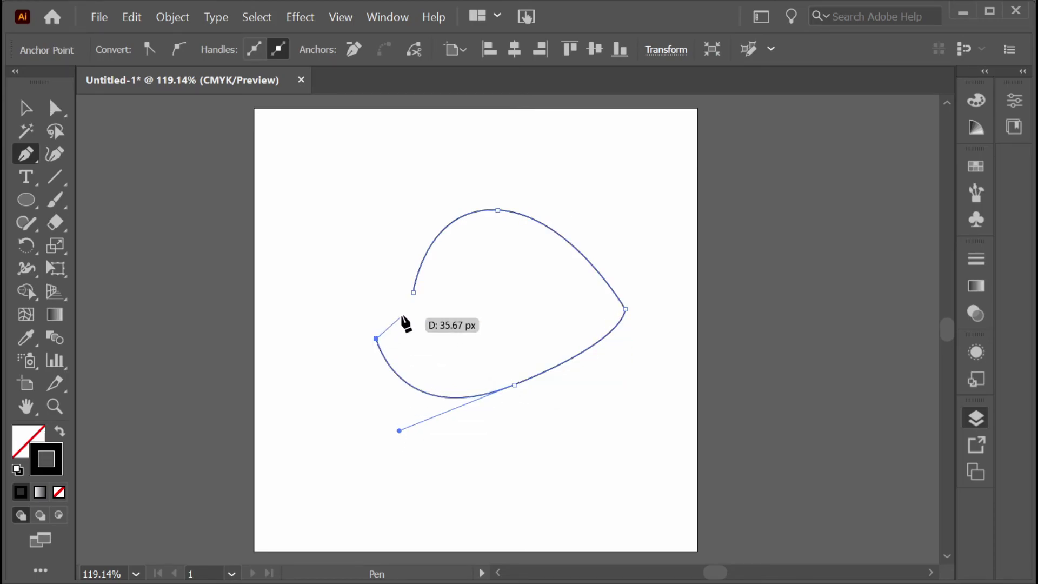
{"action": "left_click", "coordinate": [413, 293]}
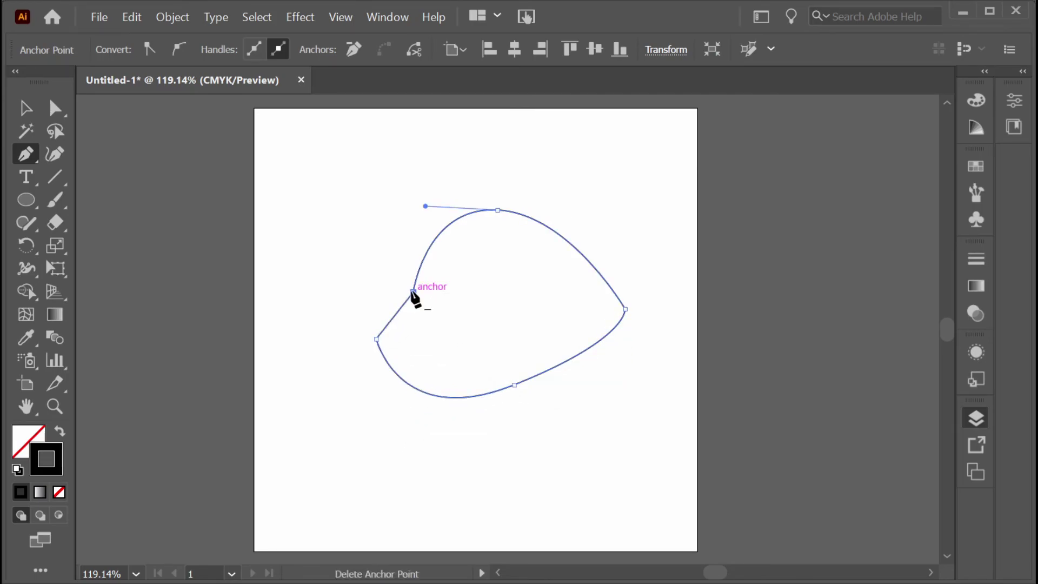
{"action": "key", "text": "v"}
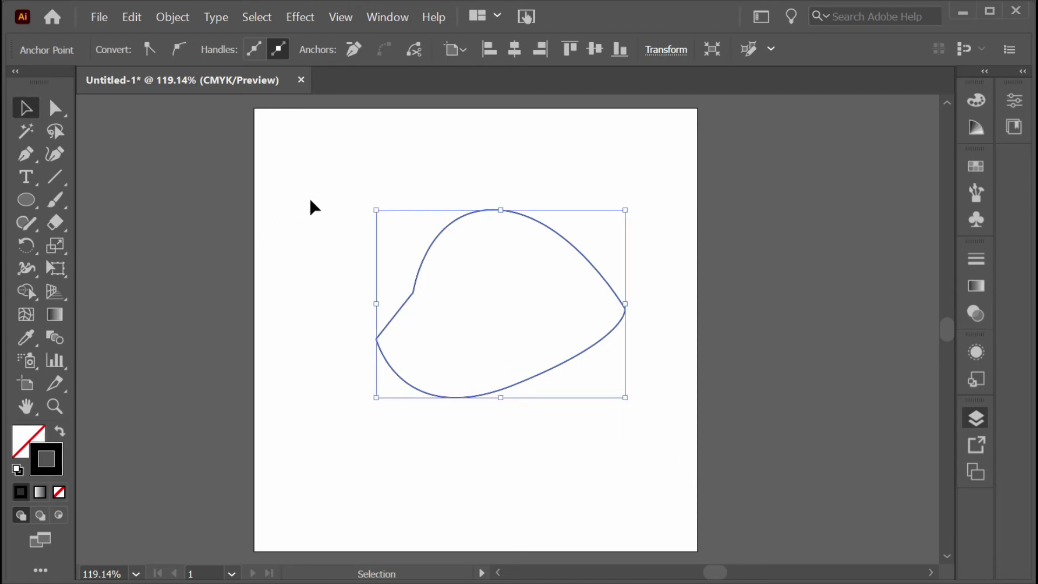
{"action": "left_click", "coordinate": [309, 196]}
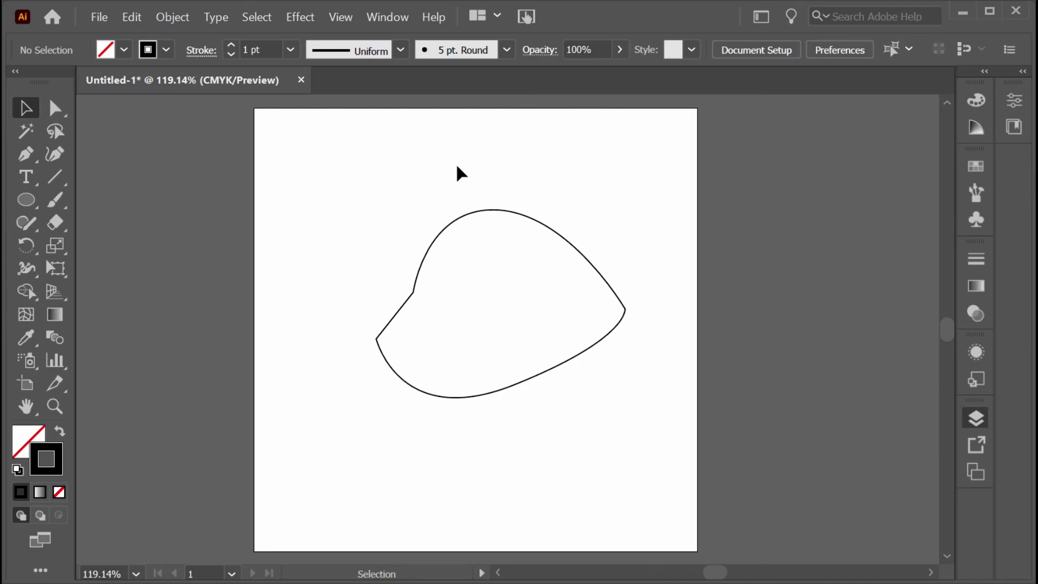
Examine the direction handles of the shape's top curve and its right, lower and left anchors with the Direct Selection tool.
{"action": "key", "text": "a"}
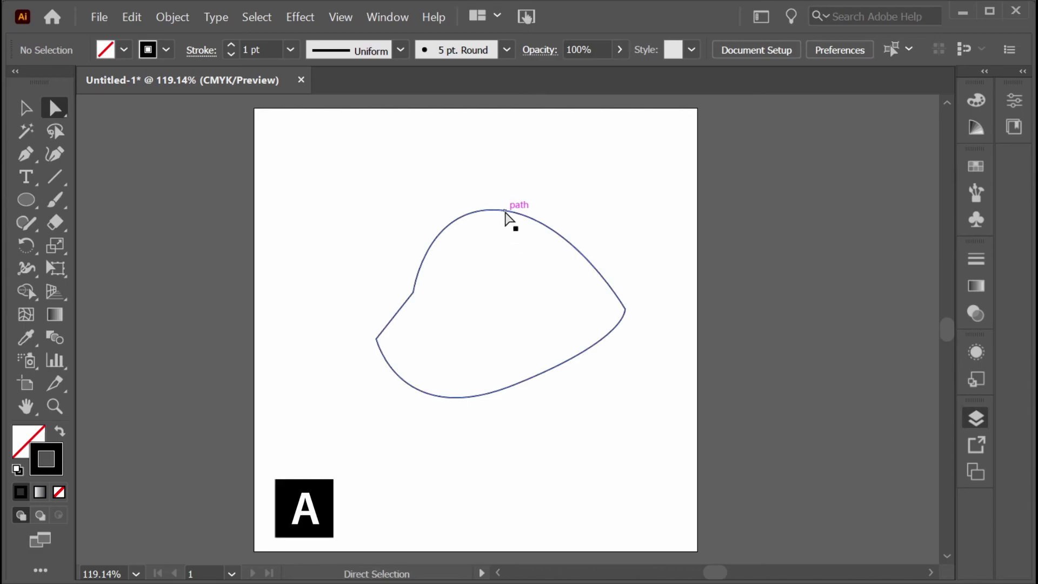
{"action": "left_click", "coordinate": [505, 213]}
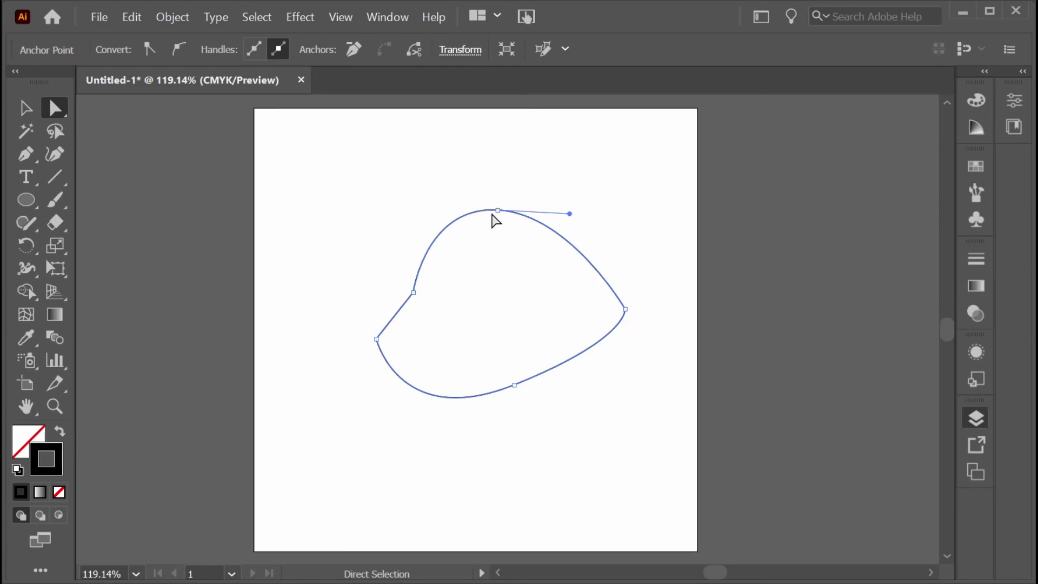
{"action": "left_click", "coordinate": [625, 309]}
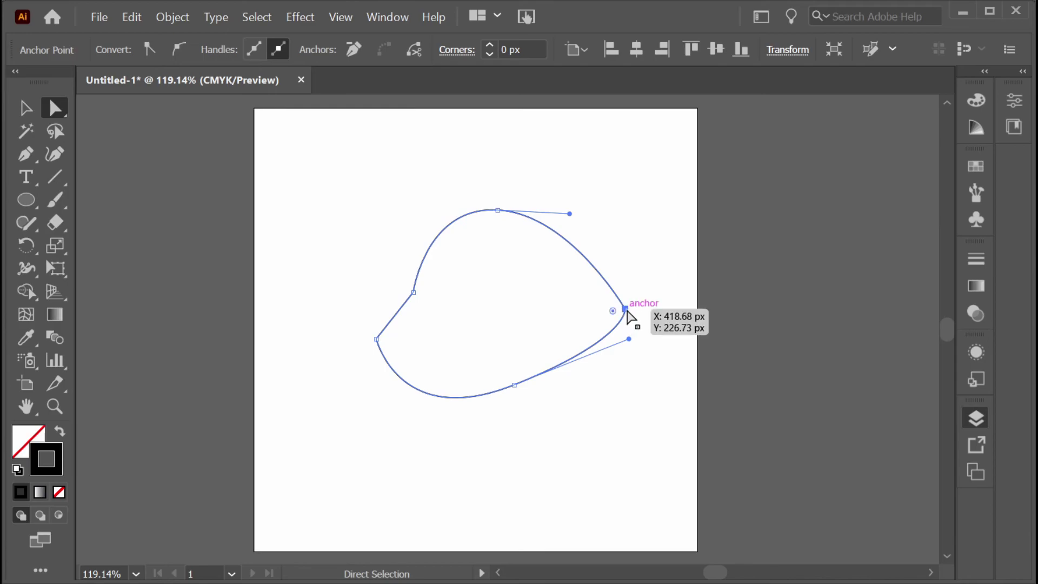
{"action": "left_click", "coordinate": [517, 385]}
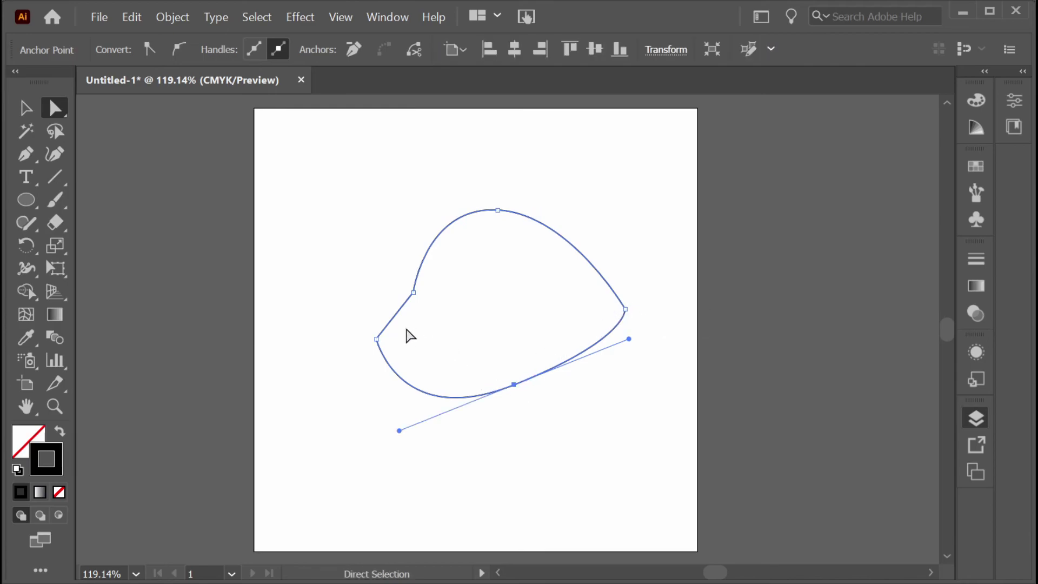
{"action": "left_click", "coordinate": [377, 339], "text": "shift"}
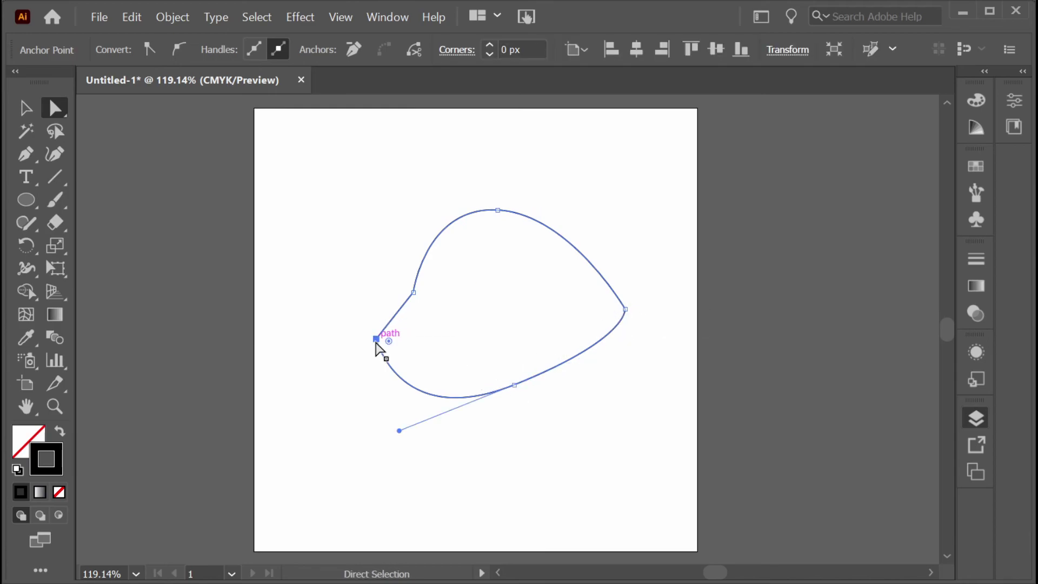
Move the shape's top anchor slightly up and left, swing its right direction handle upward to reshape the curve, and deselect.
{"action": "left_click", "coordinate": [497, 210]}
{"action": "mouse_move", "coordinate": [497, 212]}
{"action": "left_mouse_down"}
{"action": "mouse_move", "coordinate": [495, 196]}
{"action": "mouse_move", "coordinate": [493, 204]}
{"action": "left_mouse_up"}
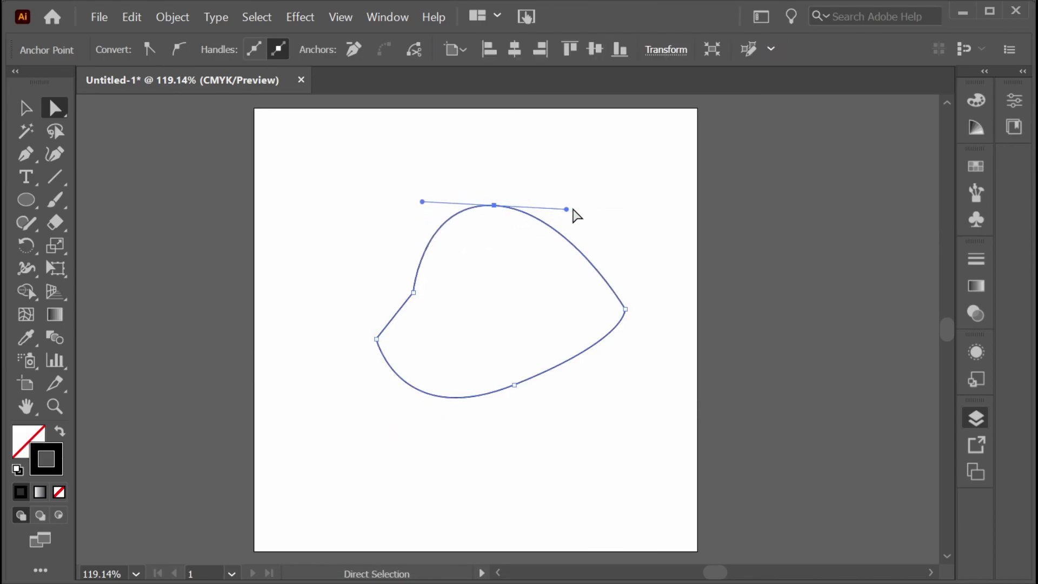
{"action": "left_click_drag", "start_coordinate": [568, 210], "coordinate": [564, 138]}
{"action": "left_click", "coordinate": [600, 465]}
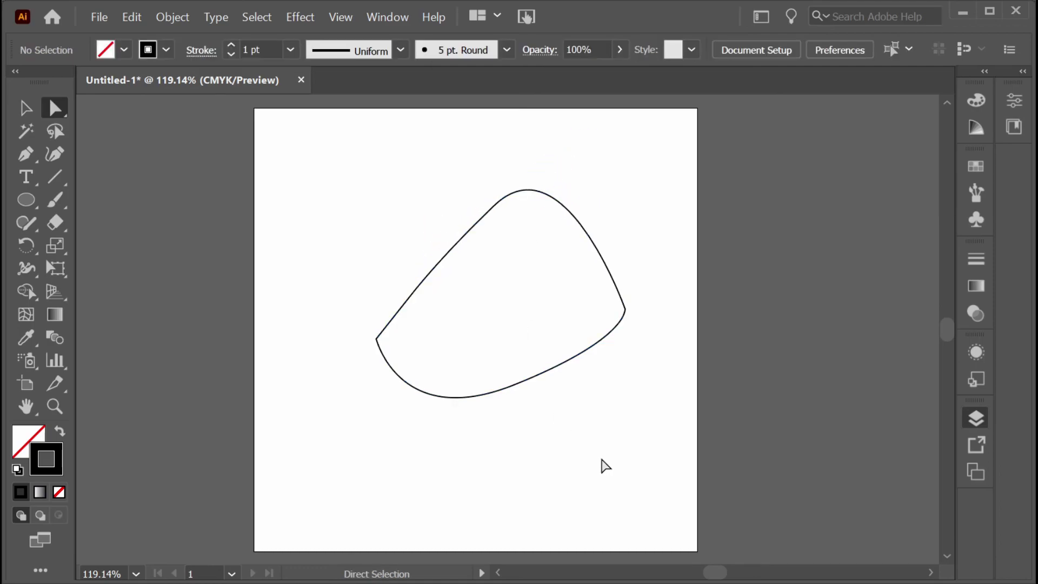